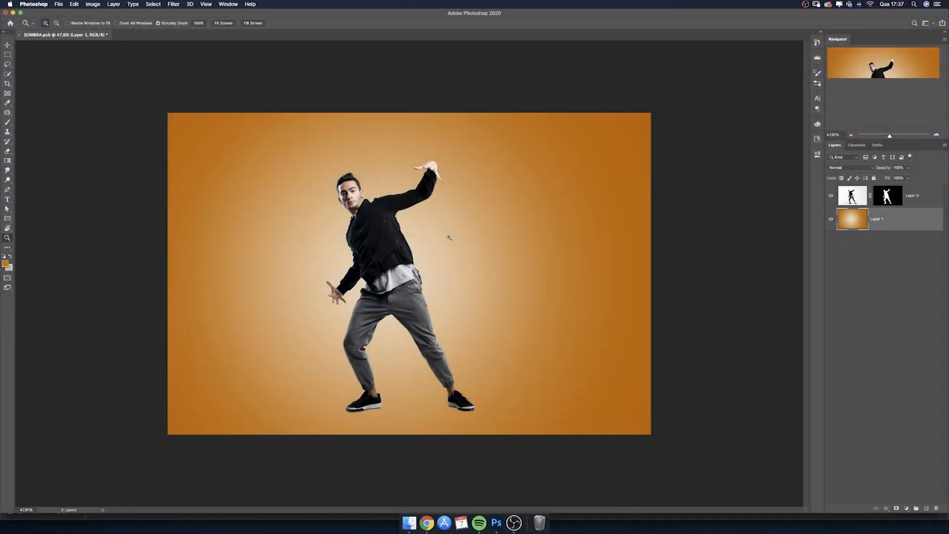
Add a darkening Curves adjustment layer above the orange background, masked to the dancer's silhouette.
left_click_drag(403, 262, 415, 281)
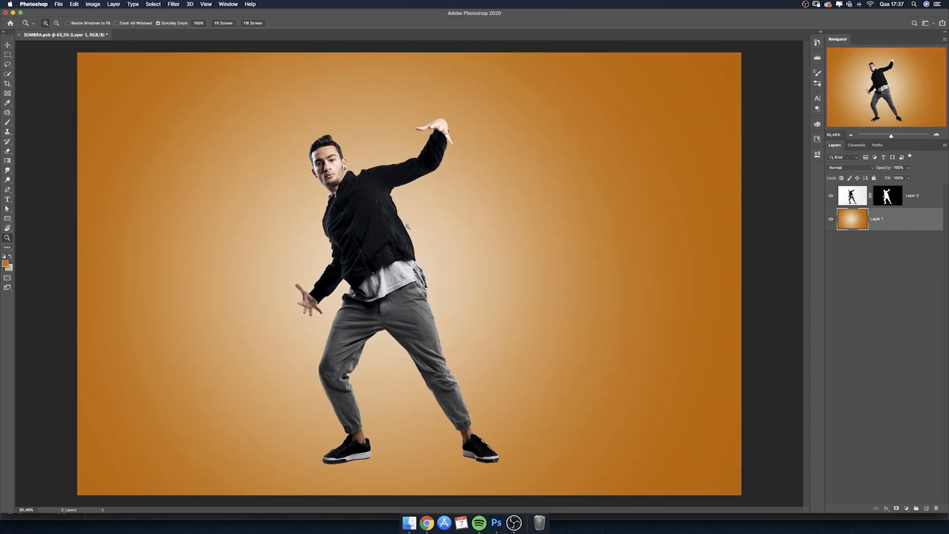
left_click_drag(442, 270, 416, 283)
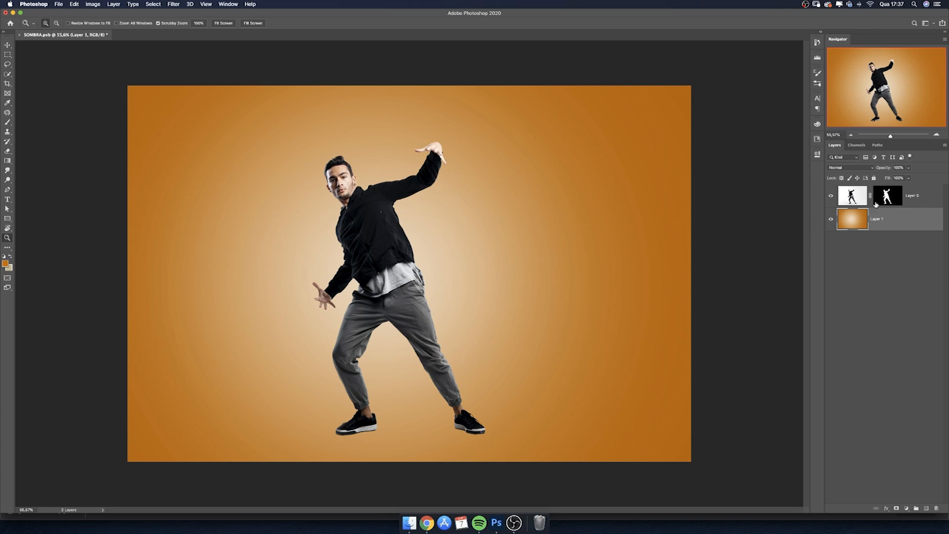
left_click(888, 196, "super")
left_click(906, 509)
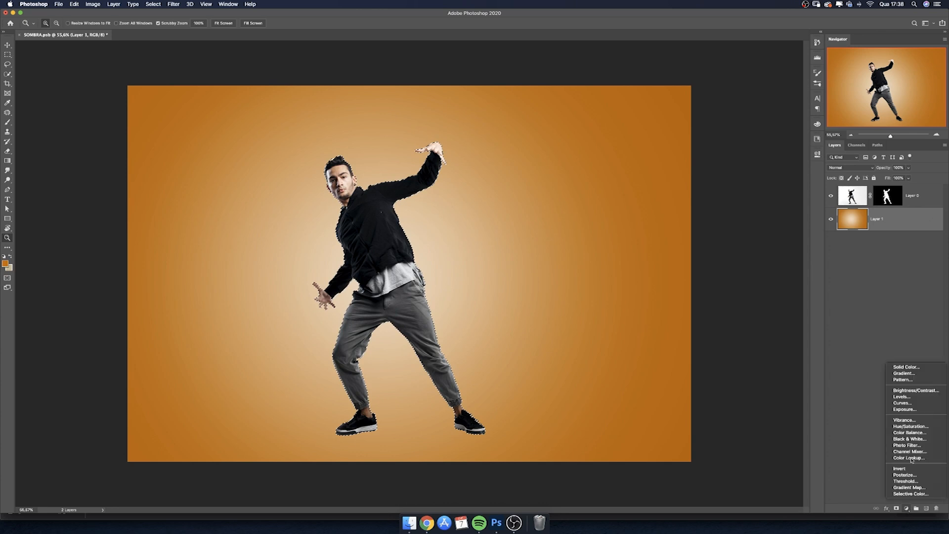
left_click(903, 403)
left_click_drag(798, 196, 798, 242)
Try to flip, skew and flatten the Curves mask into a shadow lying on the floor beside the dancer's feet.
key("super+t")
left_click_drag(400, 144, 572, 383)
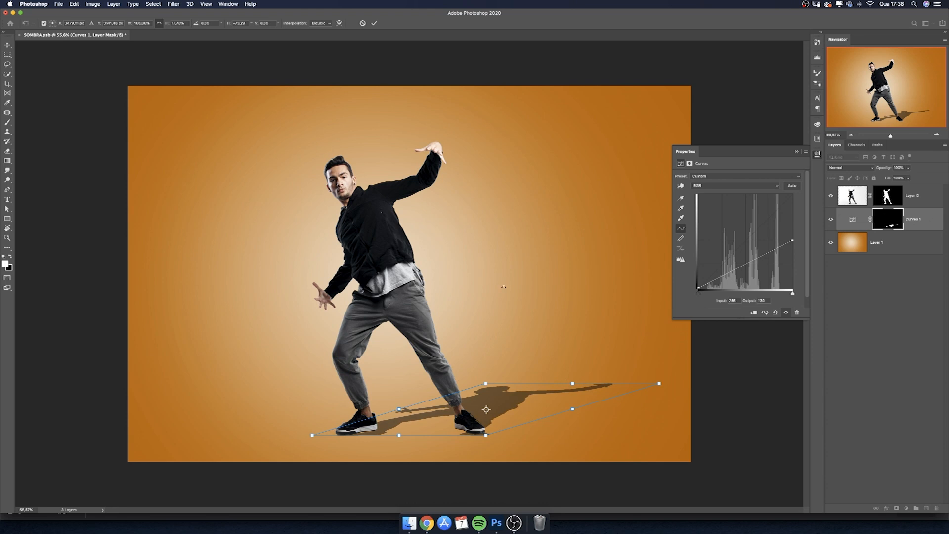
left_click_drag(573, 386, 586, 423)
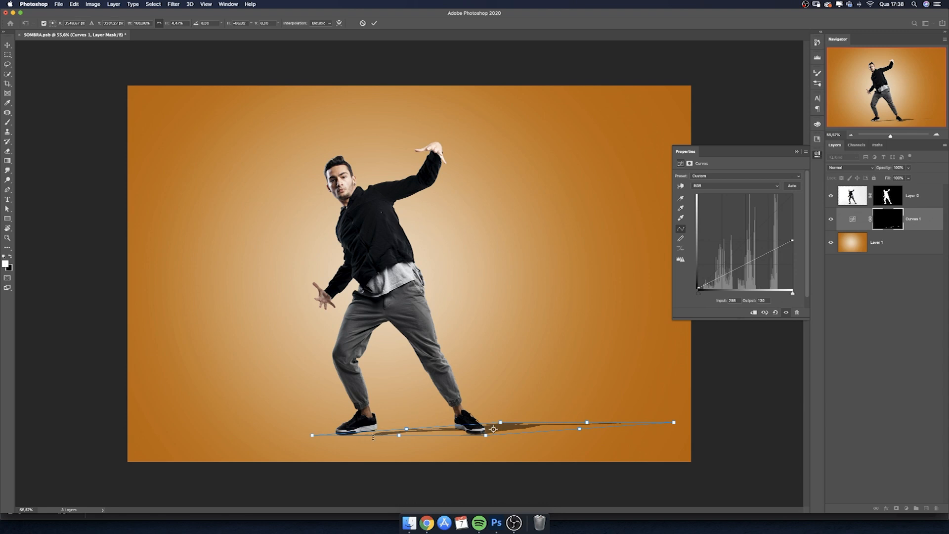
key("Return")
key("z")
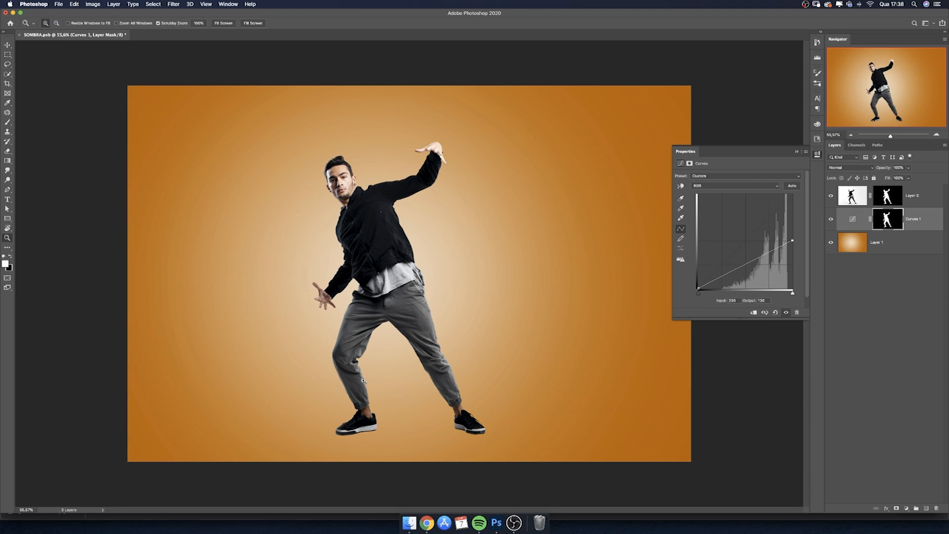
Delete the Curves adjustment layer and collapse the layer properties.
left_click(913, 227)
key("Delete")
left_click_drag(410, 246, 419, 247)
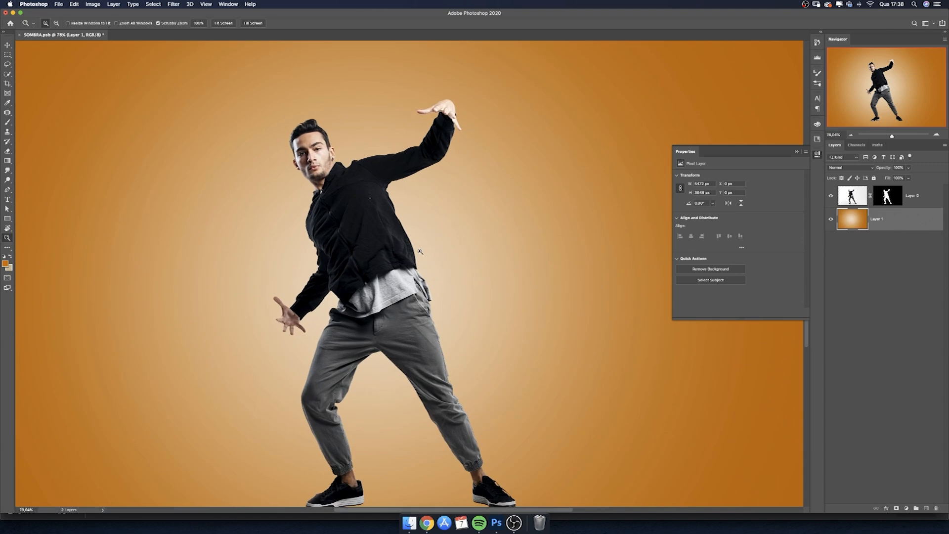
left_click(797, 152)
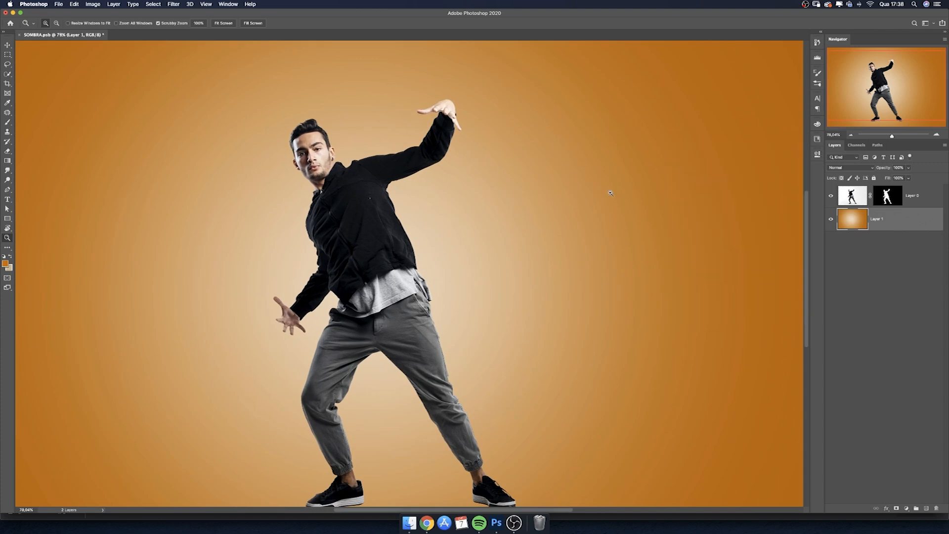
left_click_drag(611, 193, 599, 193)
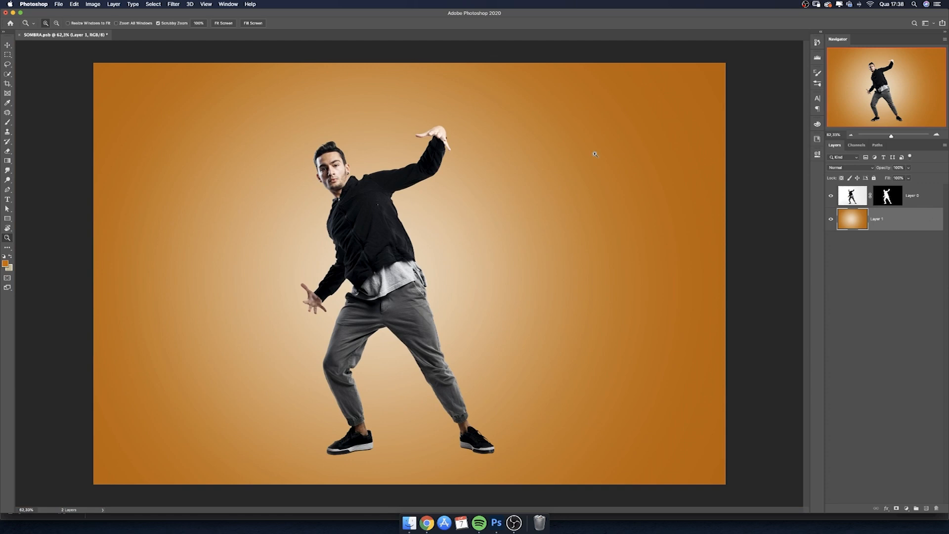
left_click(417, 244)
left_click_drag(420, 261, 412, 262)
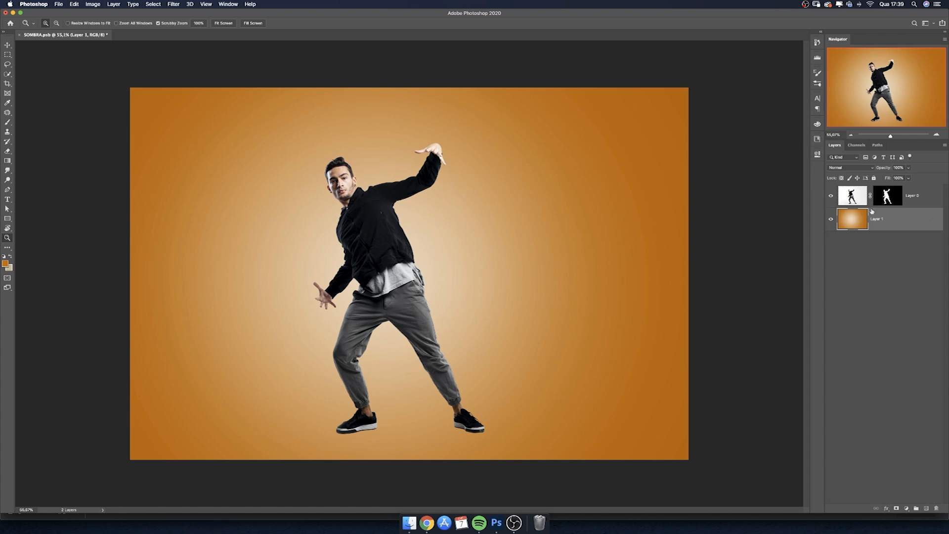
Load the dancer's mask as a selection and fill it with white on a new layer above the orange background.
left_click(884, 194, "super")
left_click(927, 509)
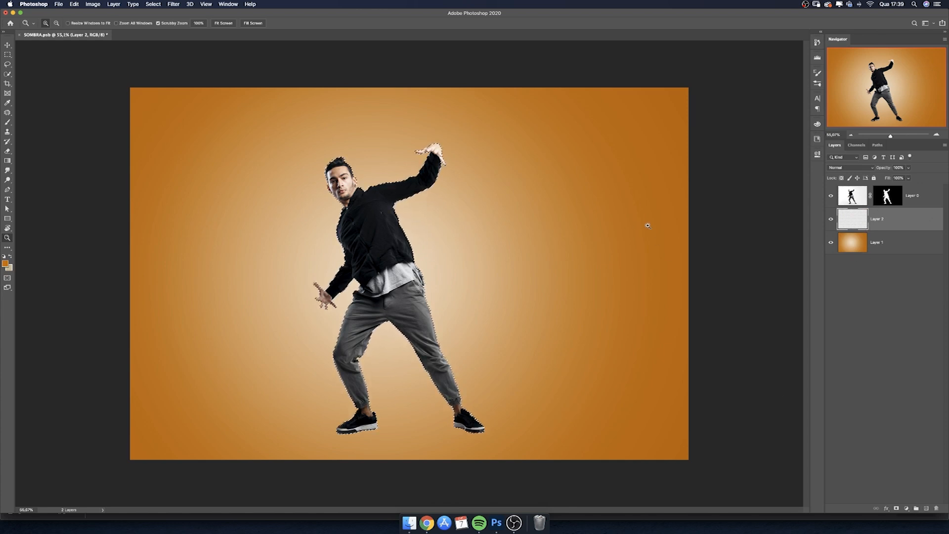
left_click(6, 264)
left_click_drag(494, 156, 456, 108)
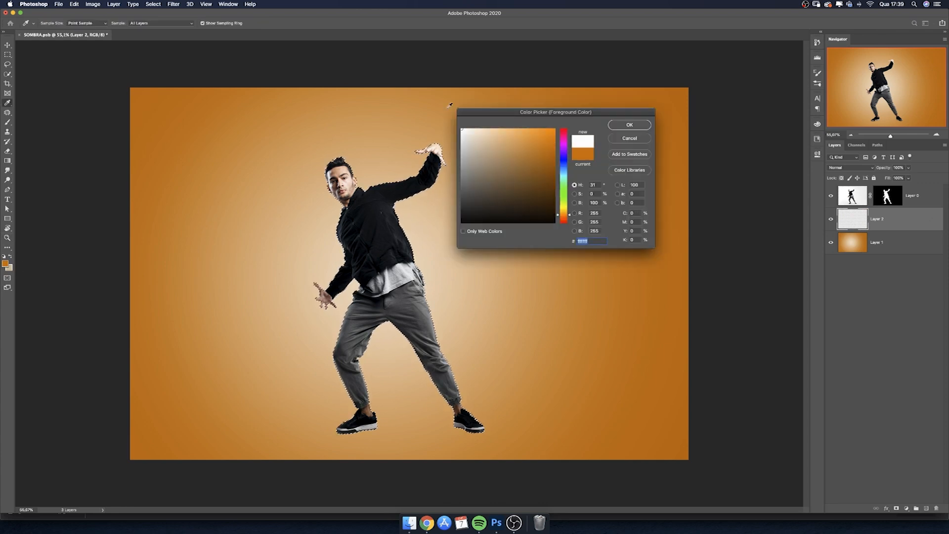
left_click(625, 125)
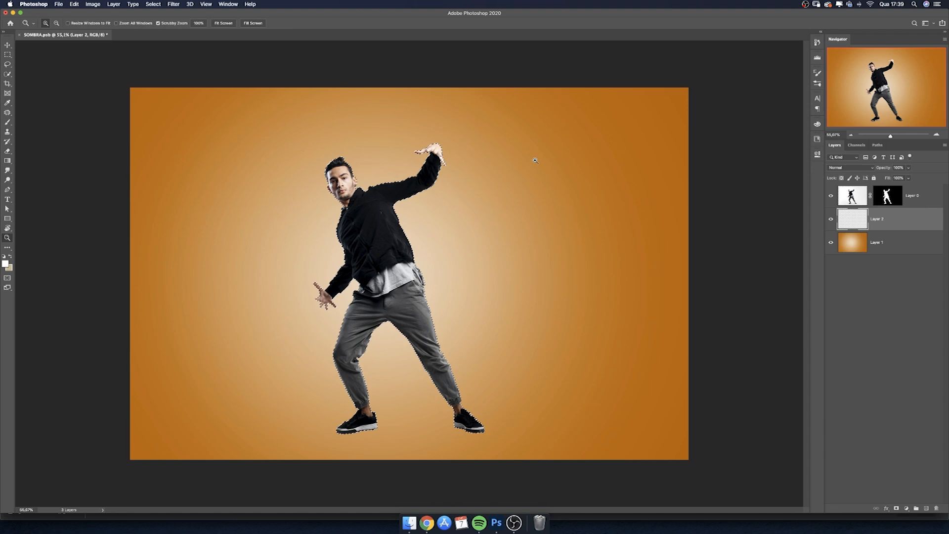
key("alt+BackSpace")
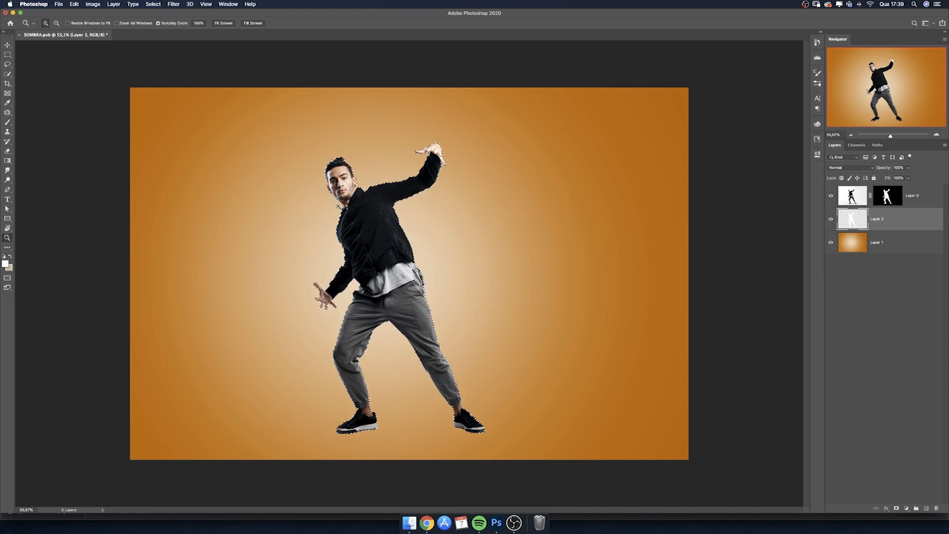
key("super+d")
left_click(831, 196)
left_click_drag(366, 199, 395, 263)
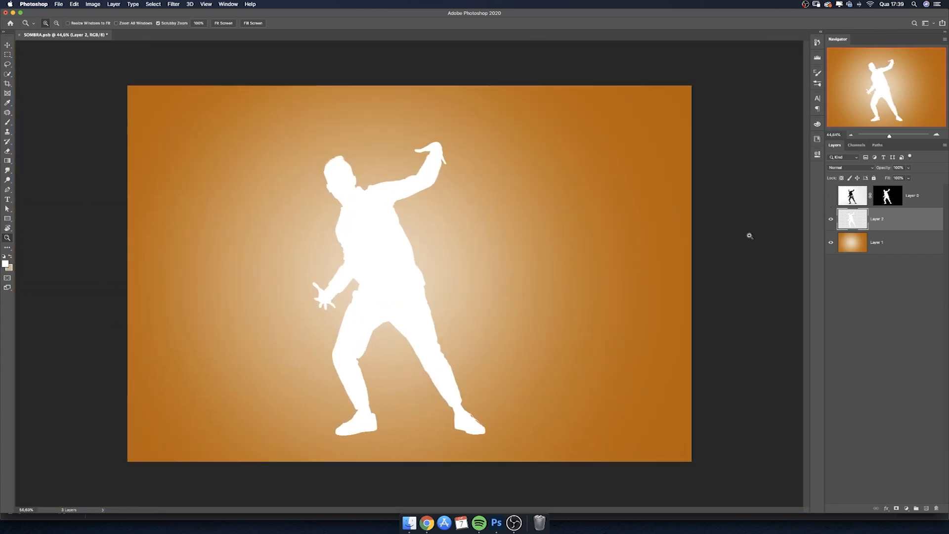
left_click(831, 195)
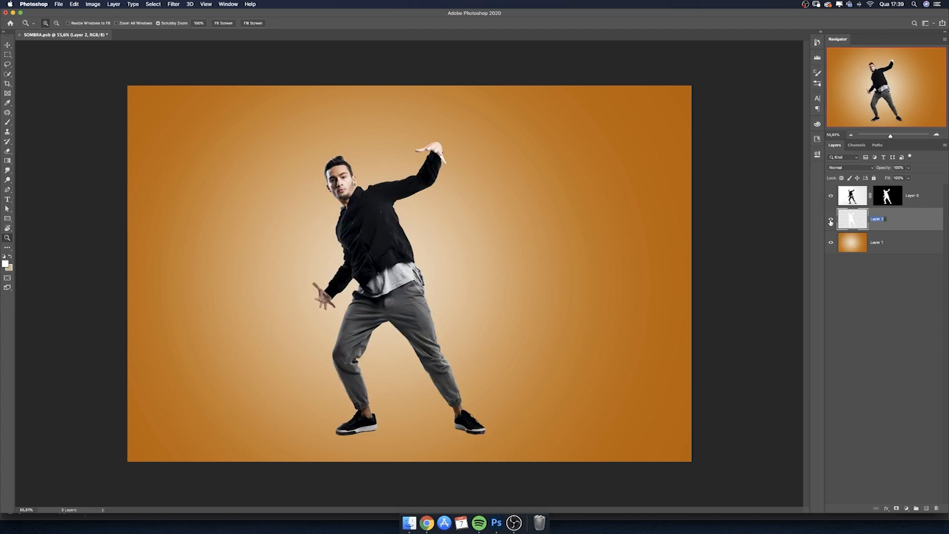
Rename the white silhouette layer EXTRUSAO and turn it into a 3D extrusion, switching to the 3D workspace.
type("EXTRUSAO")
key("Return")
left_click(190, 4)
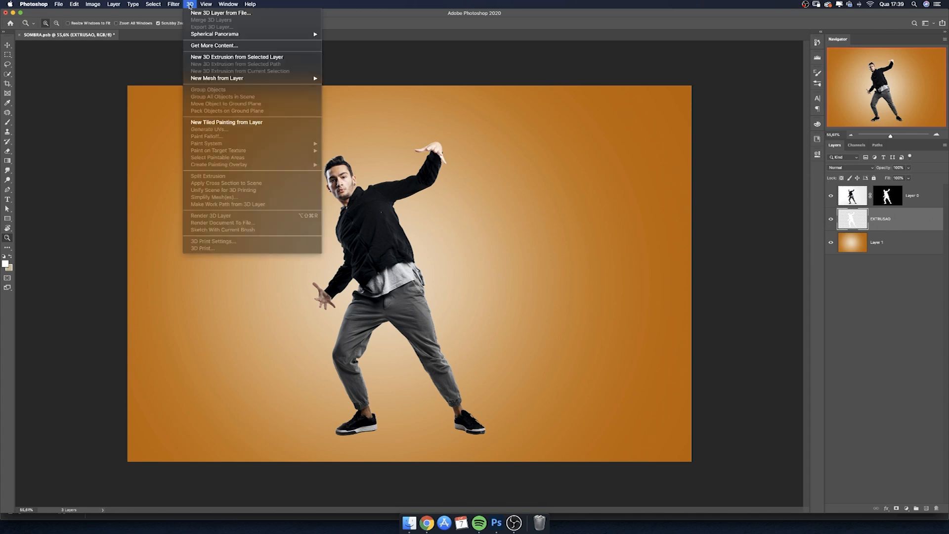
left_click(266, 58)
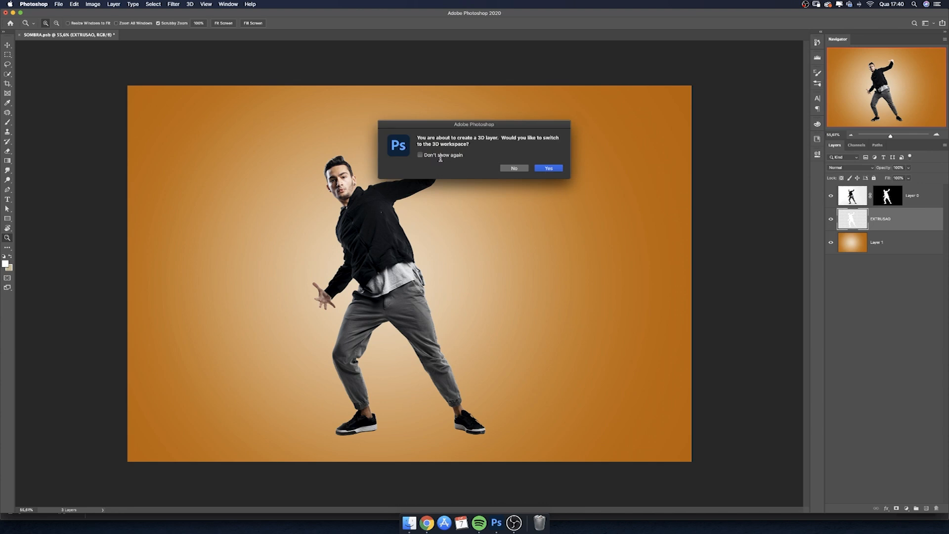
left_click(549, 169)
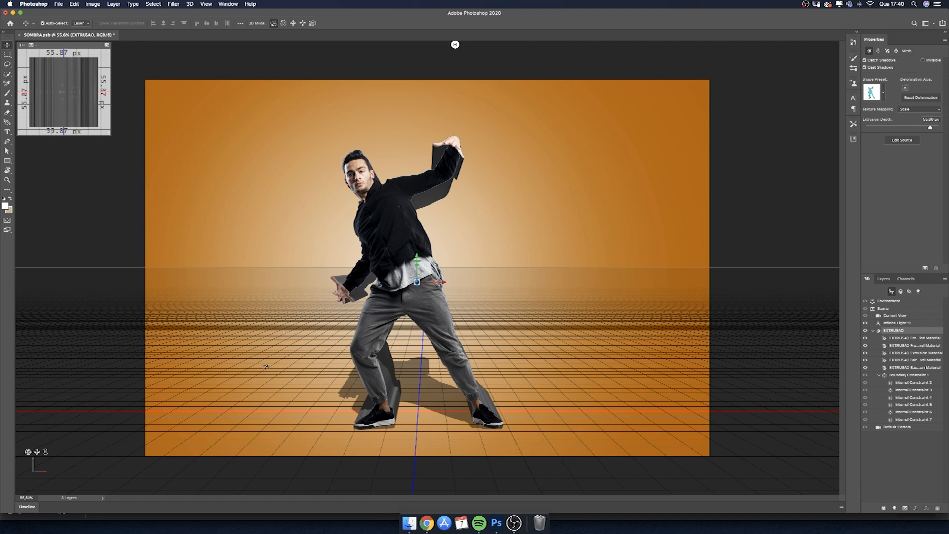
Undo a trial rotation of the extruded silhouette and tilt the current 3D camera view slightly.
left_click_drag(531, 283, 493, 307)
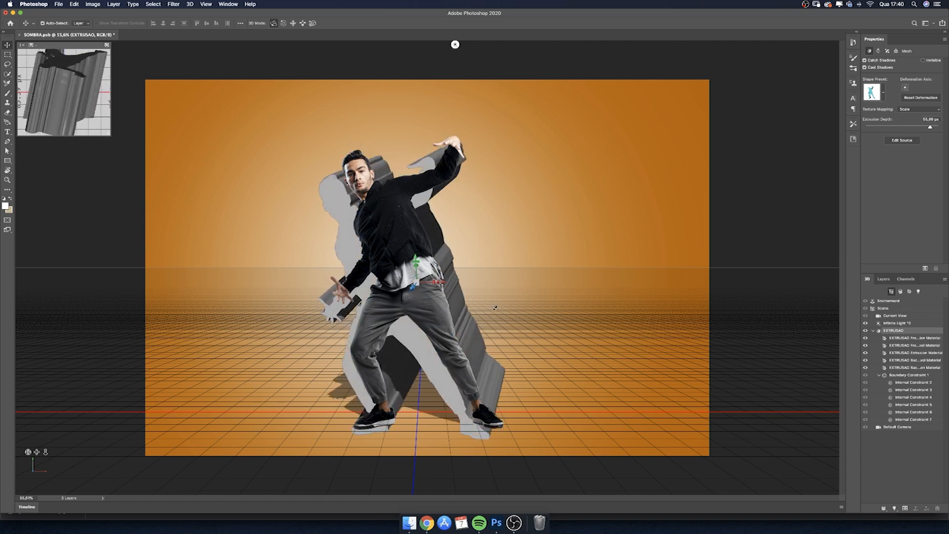
key("super+z")
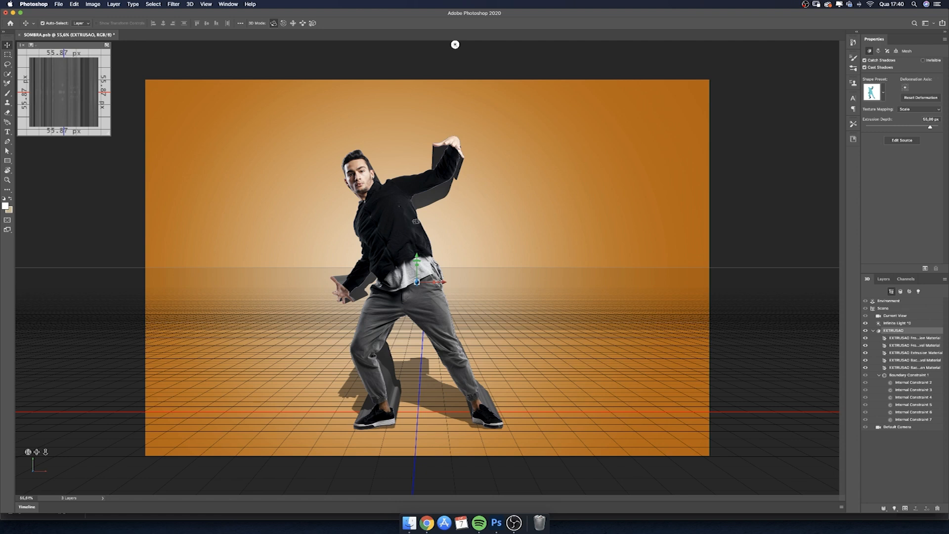
left_click(893, 317)
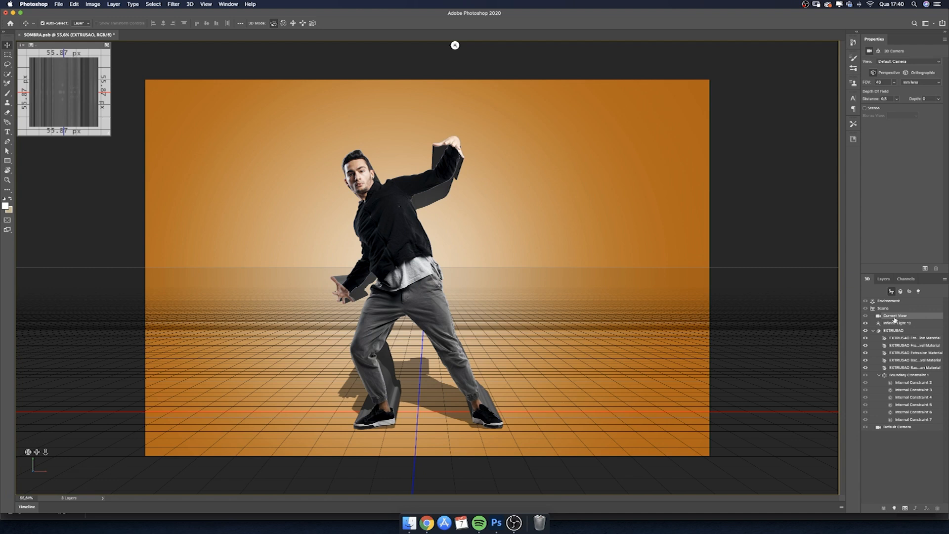
left_click_drag(521, 318, 521, 319)
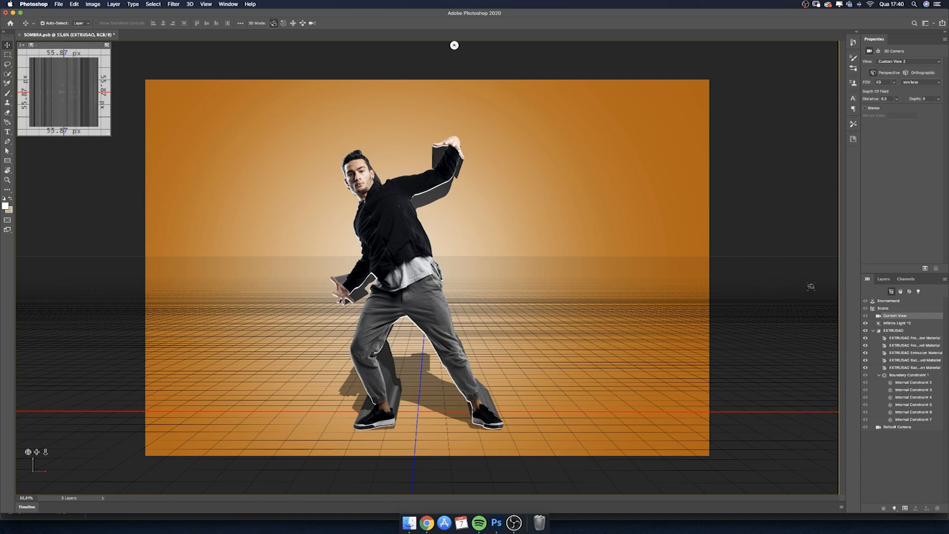
Set the EXTRUSAO mesh's extrusion depth to about 2.5 px and make the mesh invisible.
left_click(874, 331)
left_click(890, 331)
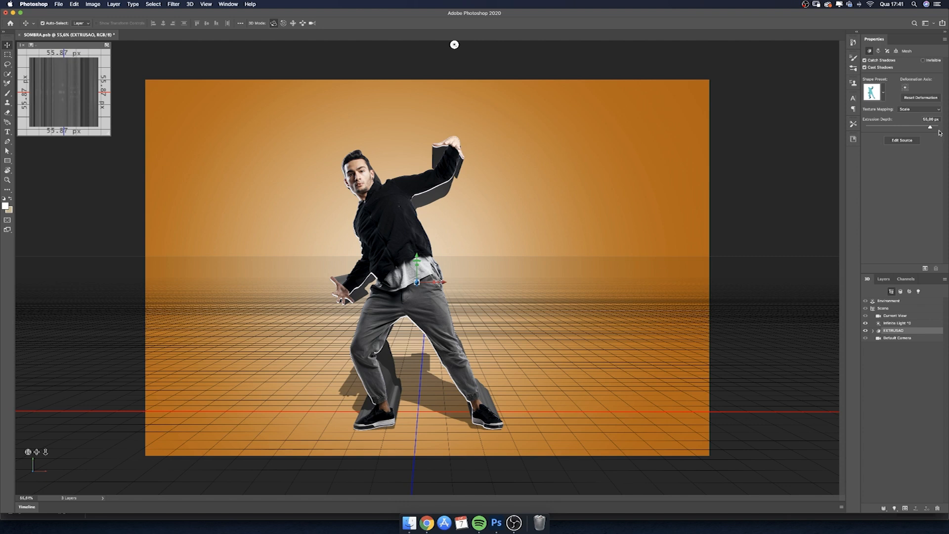
left_click_drag(930, 127, 903, 126)
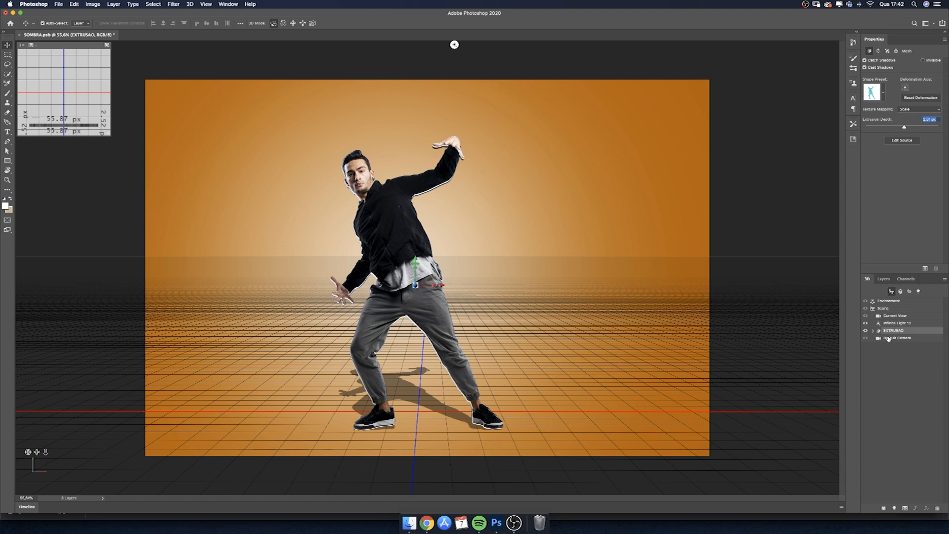
left_click(923, 60)
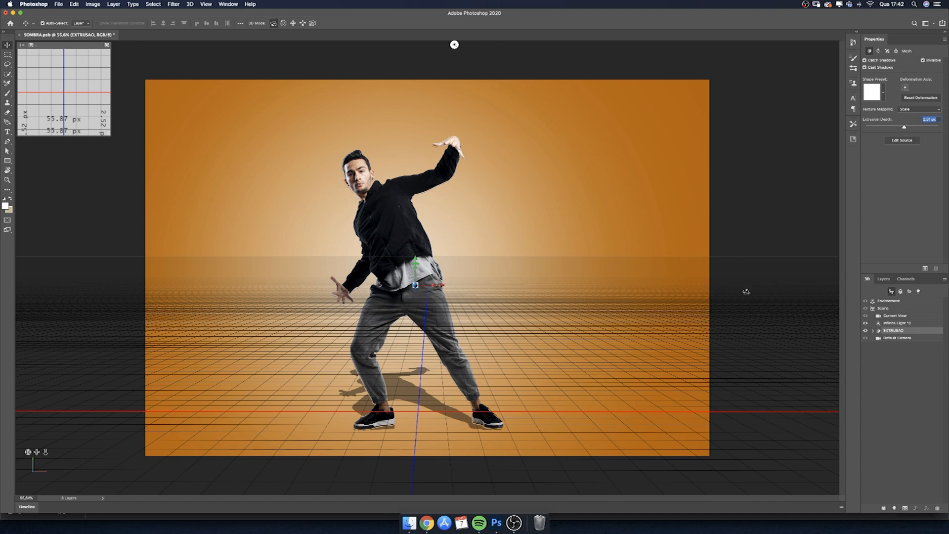
Aim the infinite light from above the dancer's left side to cast the shadow rightward across the floor, keeping the light colour white.
left_click(889, 324)
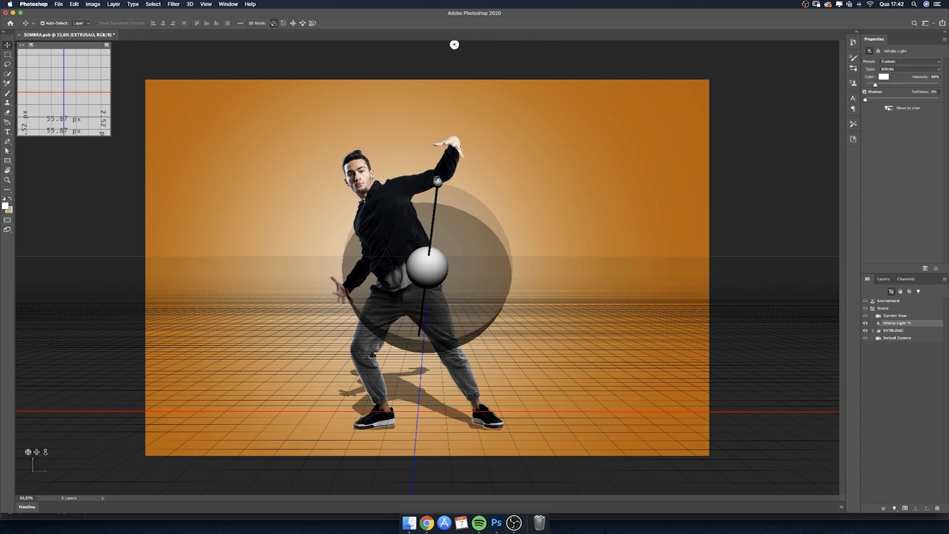
mouse_move(439, 181)
left_mouse_down()
mouse_move(506, 199)
mouse_move(359, 200)
left_mouse_up()
left_click_drag(422, 263, 368, 231)
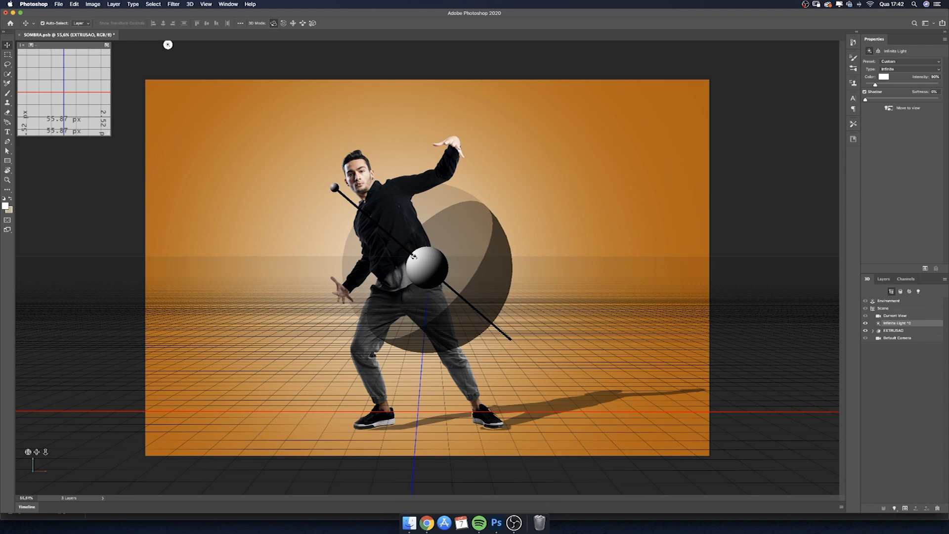
left_click_drag(410, 274, 409, 372)
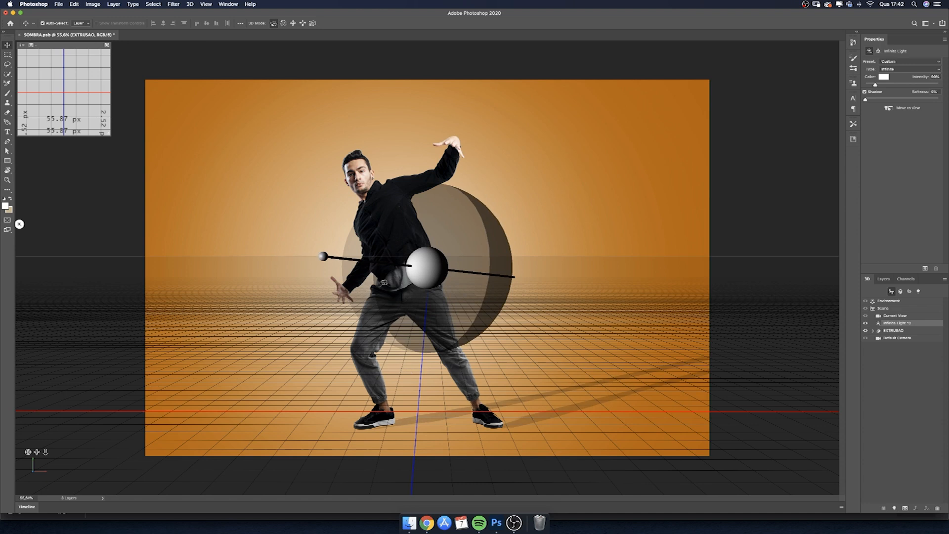
left_click_drag(415, 268, 419, 242)
left_click_drag(345, 203, 327, 174)
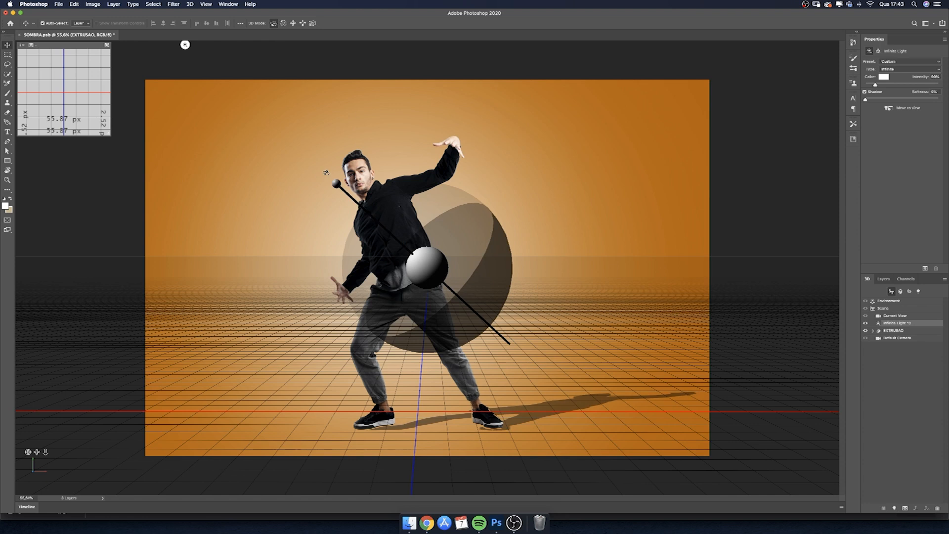
left_click_drag(415, 261, 430, 245)
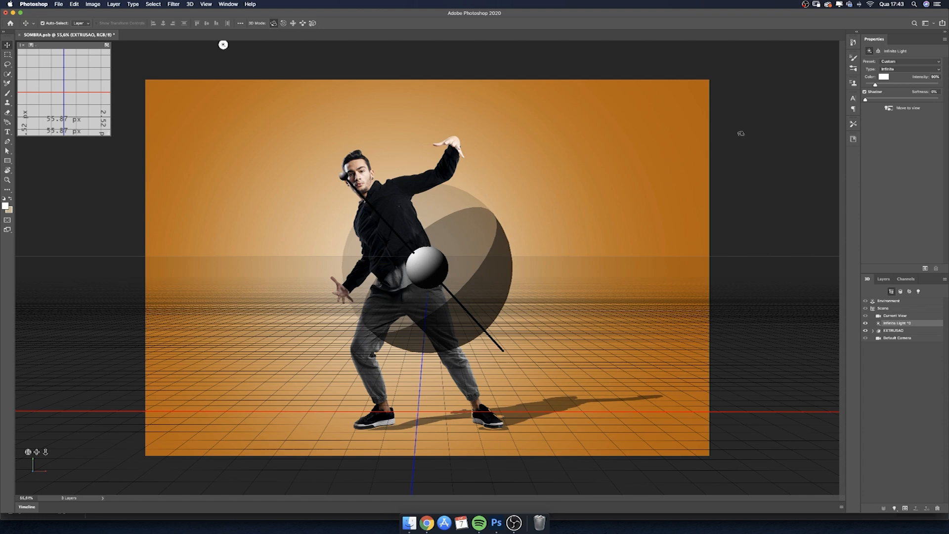
left_click(883, 78)
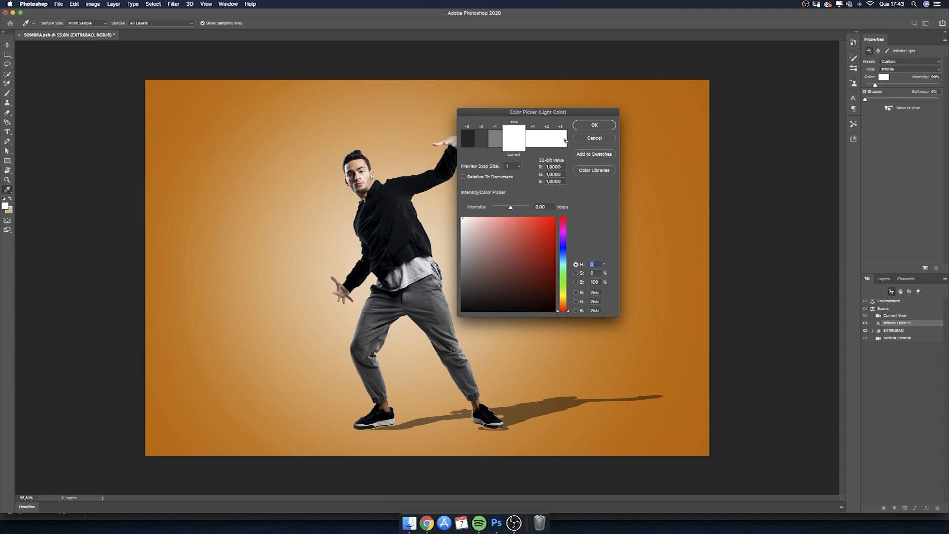
left_click(594, 125)
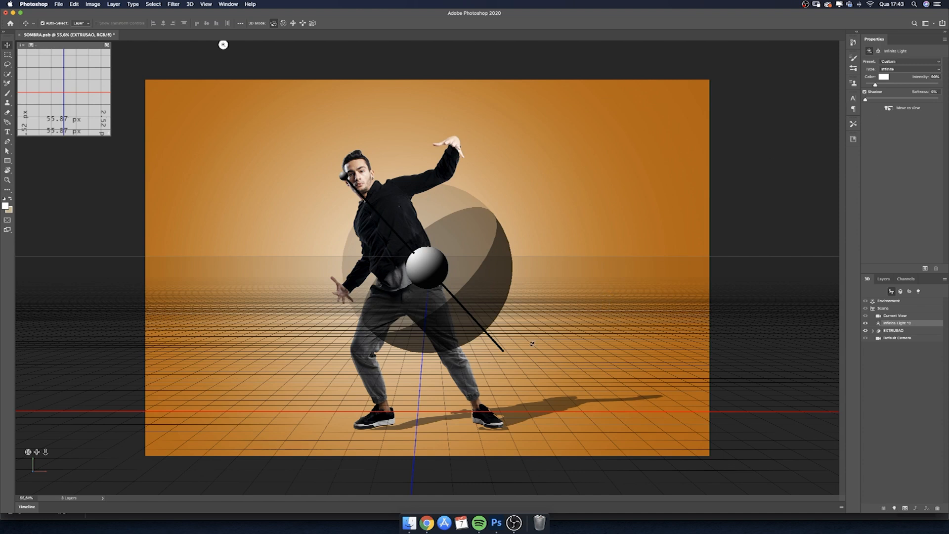
Try a soft shadow edge on the infinite light near the dancer's right-hand shoe, and reset the softness to 0%.
key("z")
left_click_drag(457, 395, 610, 420)
left_click_drag(613, 487, 519, 333)
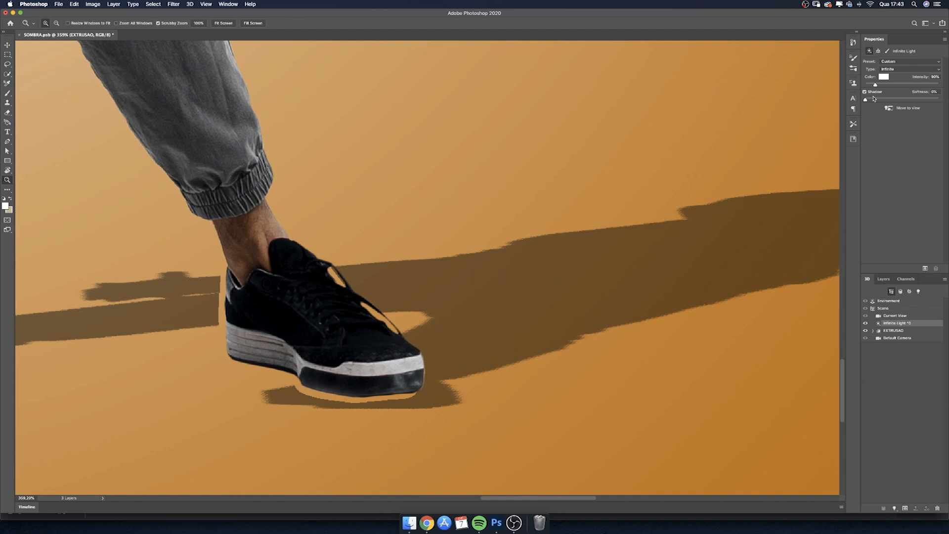
left_click(7, 45)
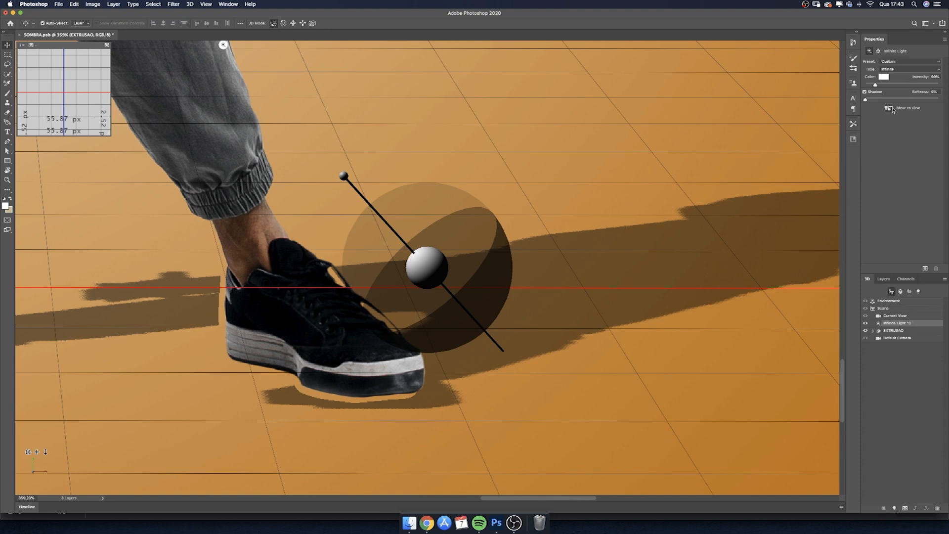
left_click_drag(868, 101, 873, 104)
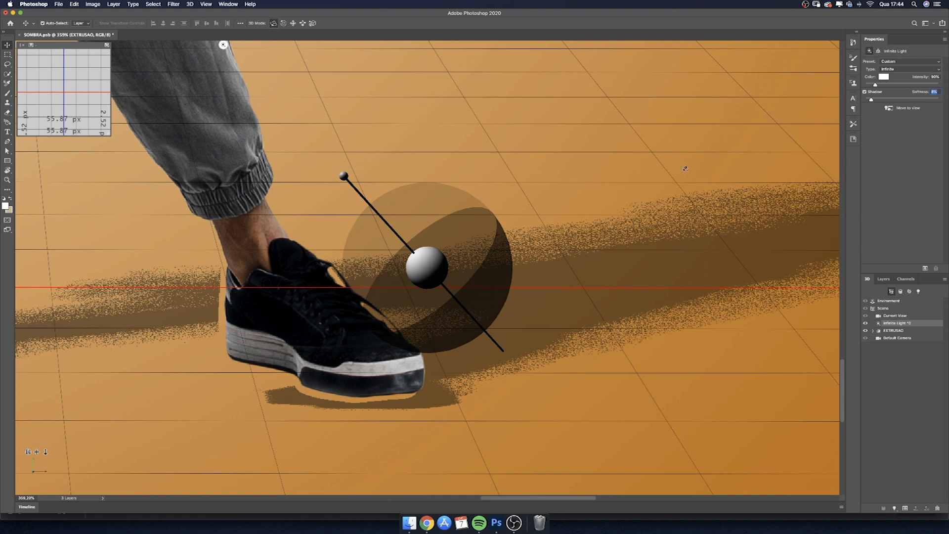
type("0")
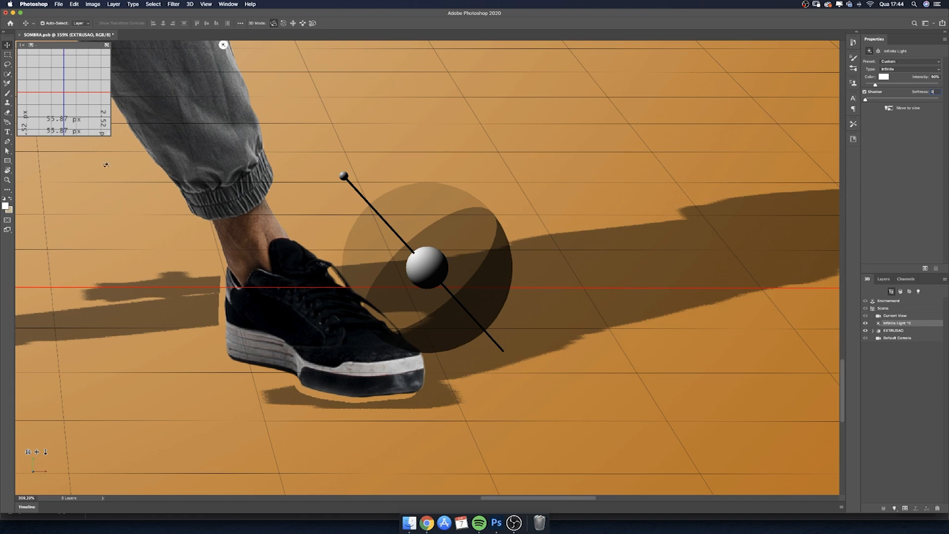
Try a slight shadow softness on the infinite light and a lower light angle that lengthens the shadow.
key("super+minus")
key("super+minus")
key("super+minus")
key("super+minus")
key("super+minus")
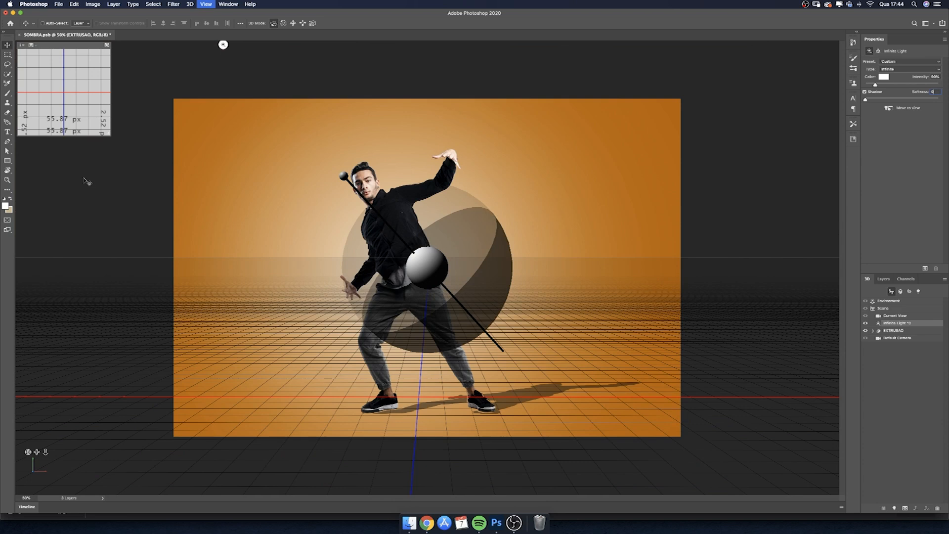
key("super+plus")
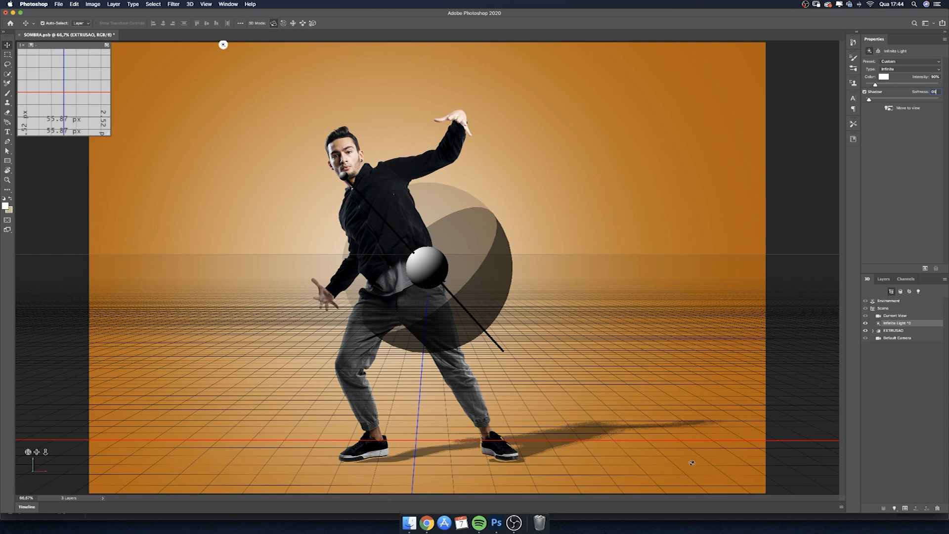
key("Return")
left_click_drag(391, 273, 384, 273)
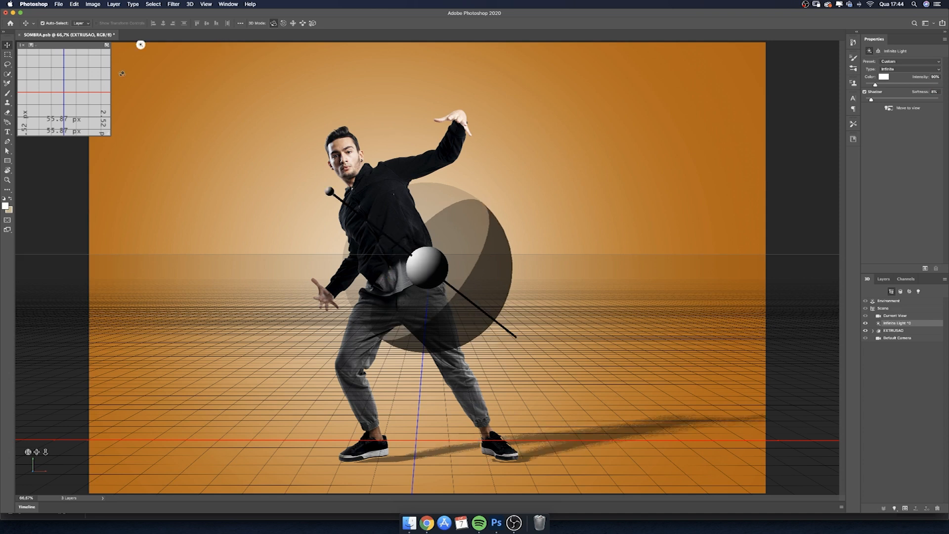
key("m")
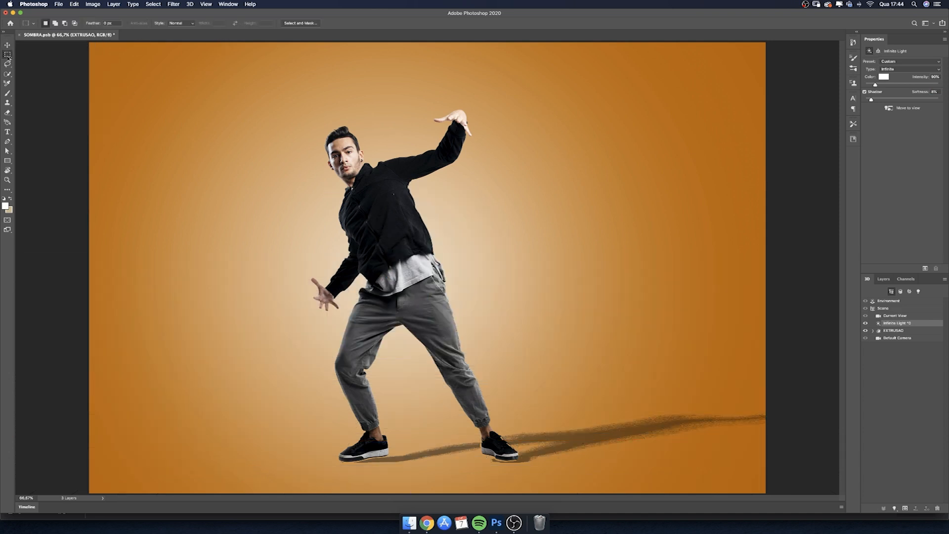
left_click_drag(311, 373, 767, 489)
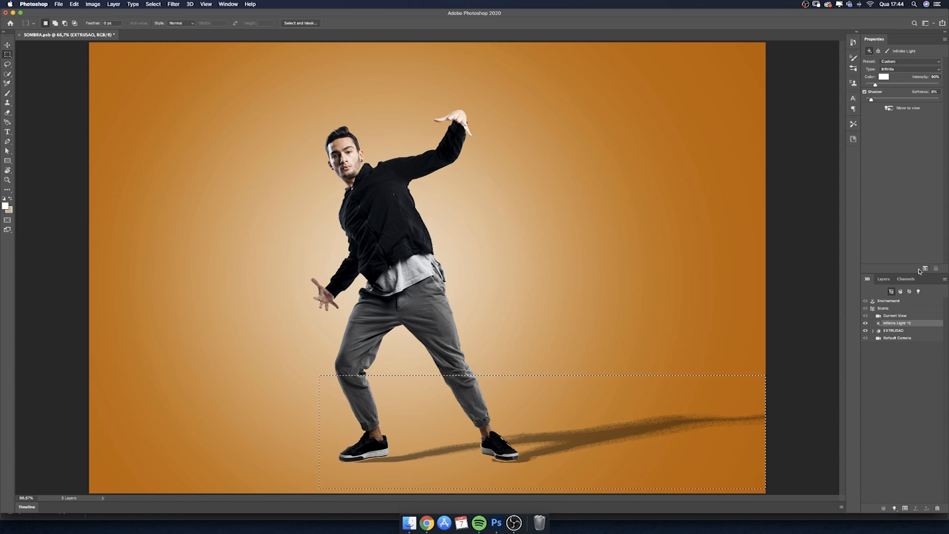
left_click(730, 383)
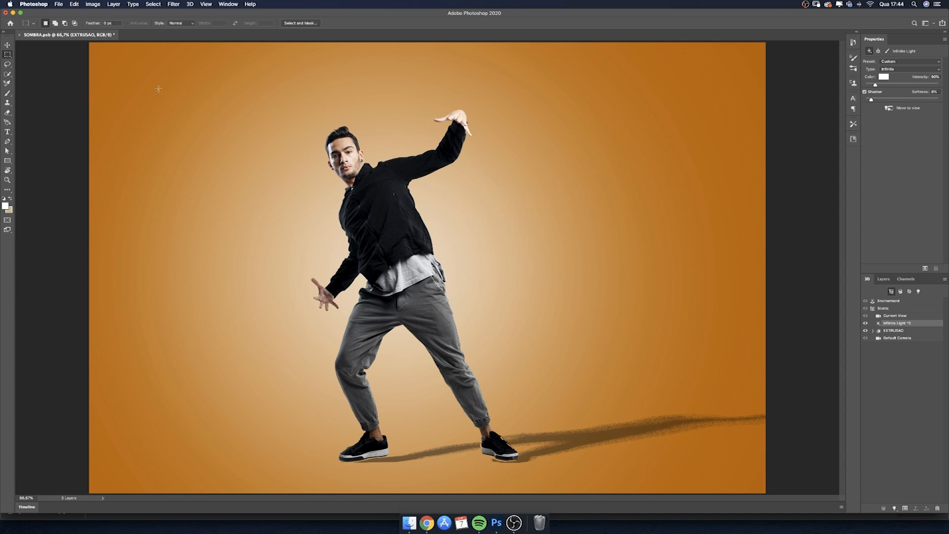
Undo the last infinite light rotation and set its shadow softness to 0%.
key("v")
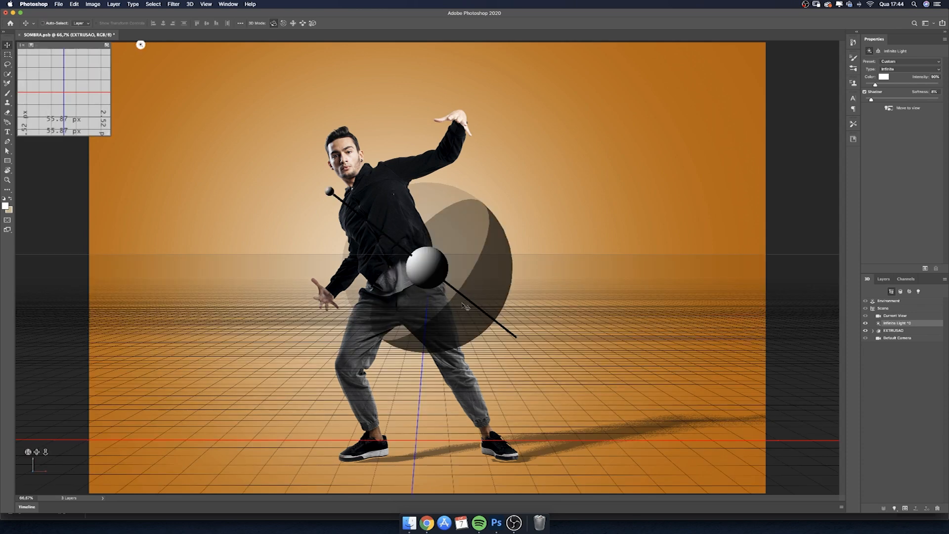
key("super+z")
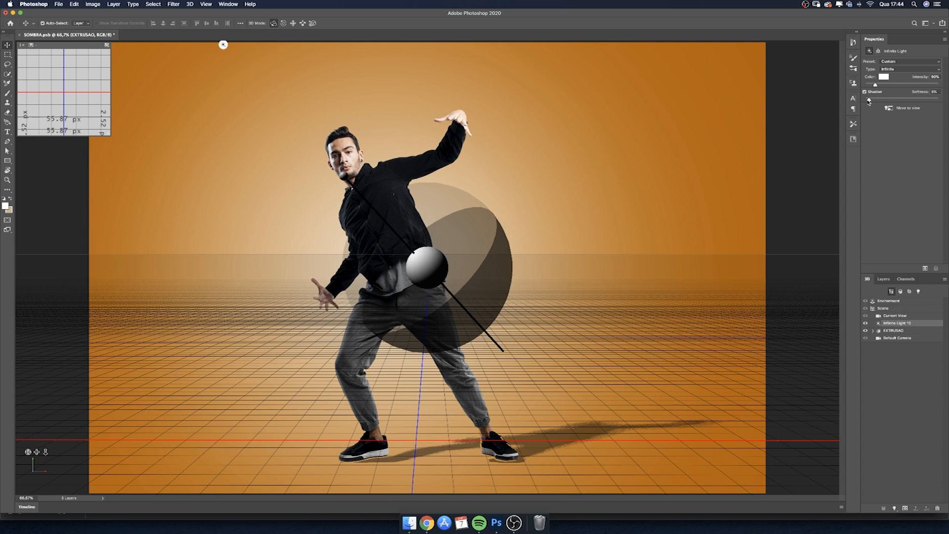
left_click_drag(868, 100, 863, 100)
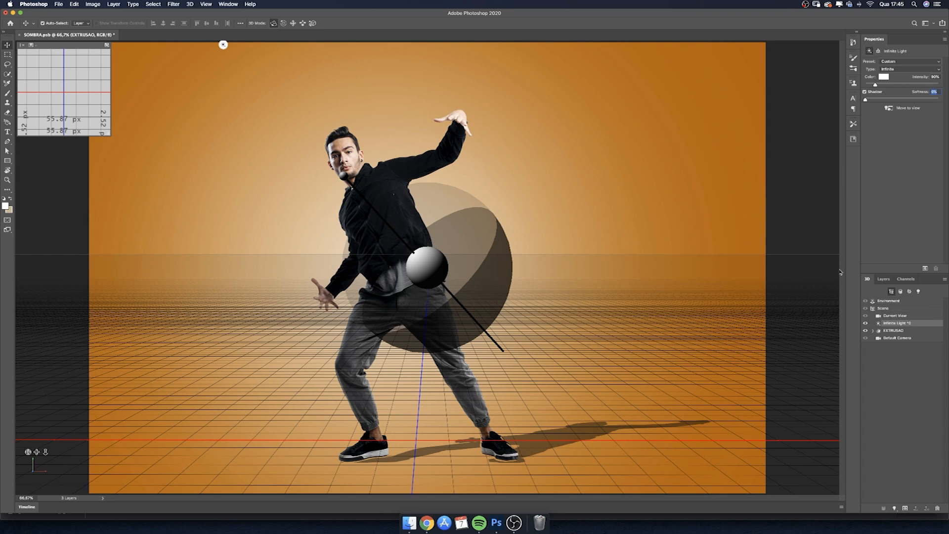
Rasterize the EXTRUSAO 3D layer into a regular pixel layer.
left_click(884, 280)
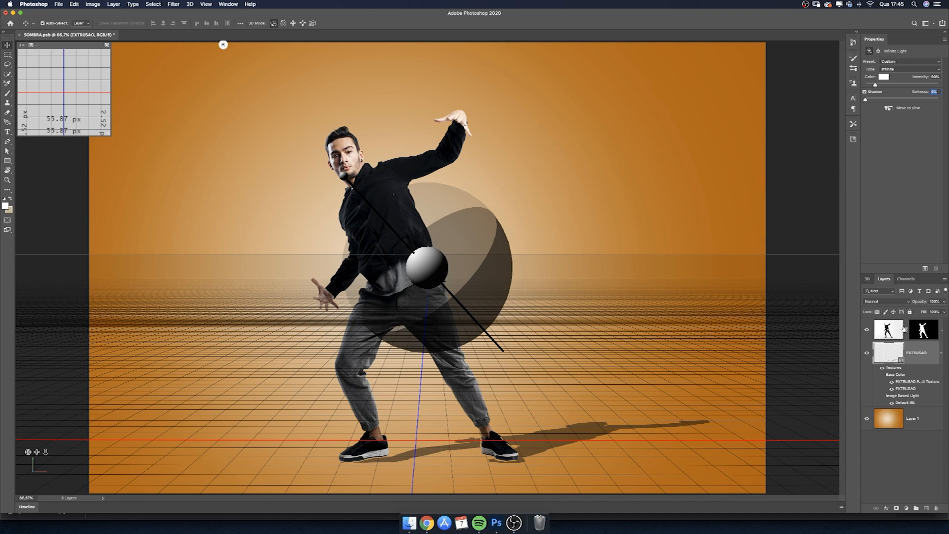
right_click(917, 359)
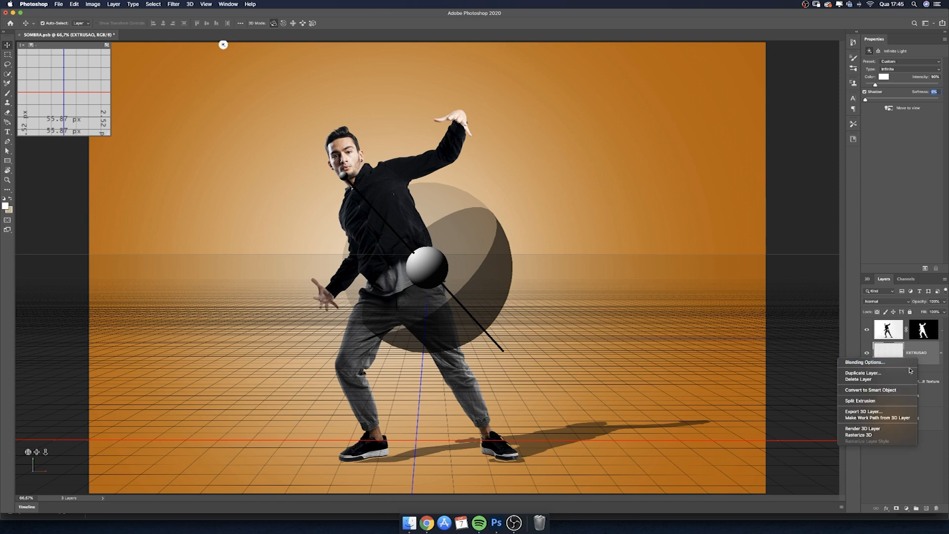
left_click(857, 435)
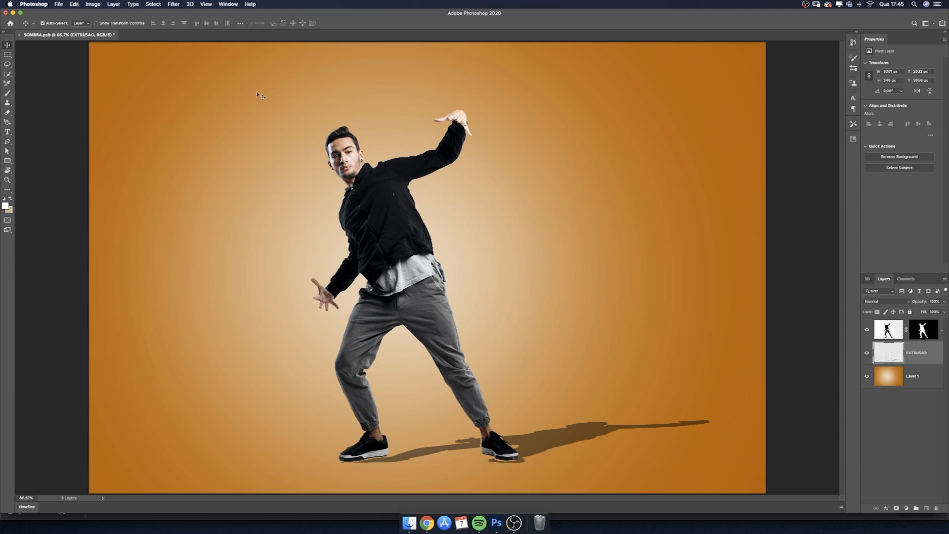
Switch the workspace from 3D to Essentials (Default).
left_click(230, 4)
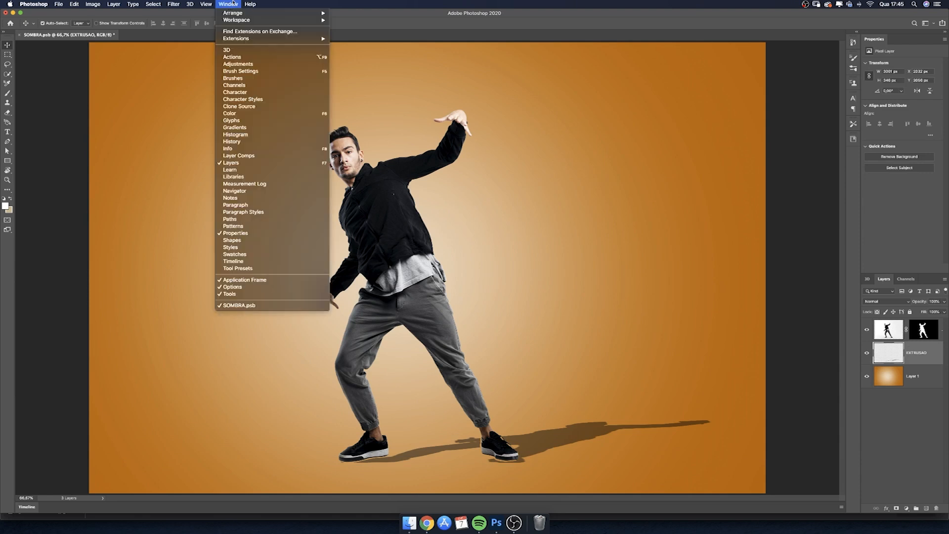
mouse_move(232, 21)
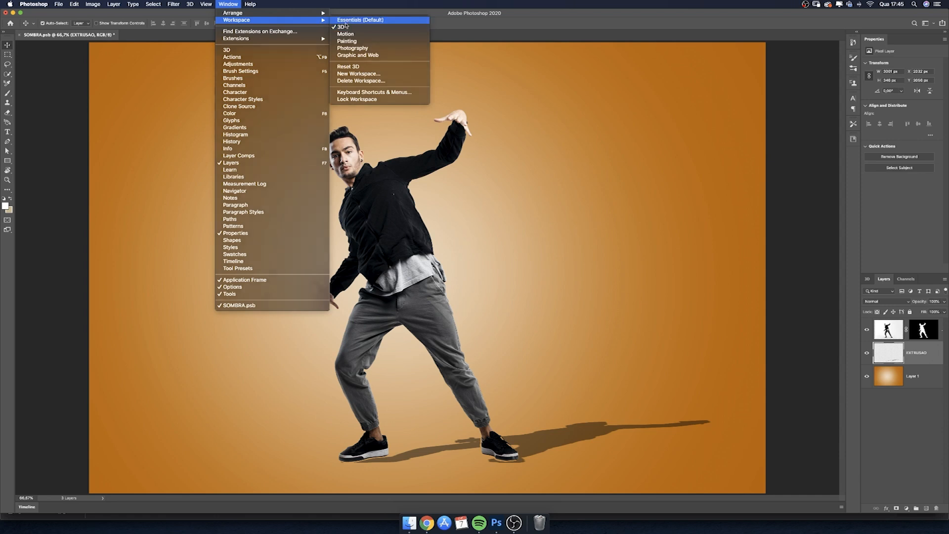
left_click(347, 20)
Load the EXTRUSAO layer's shadow pixels as a selection and accept the warning about invisible selection edges.
key("z")
left_click_drag(462, 212, 448, 213)
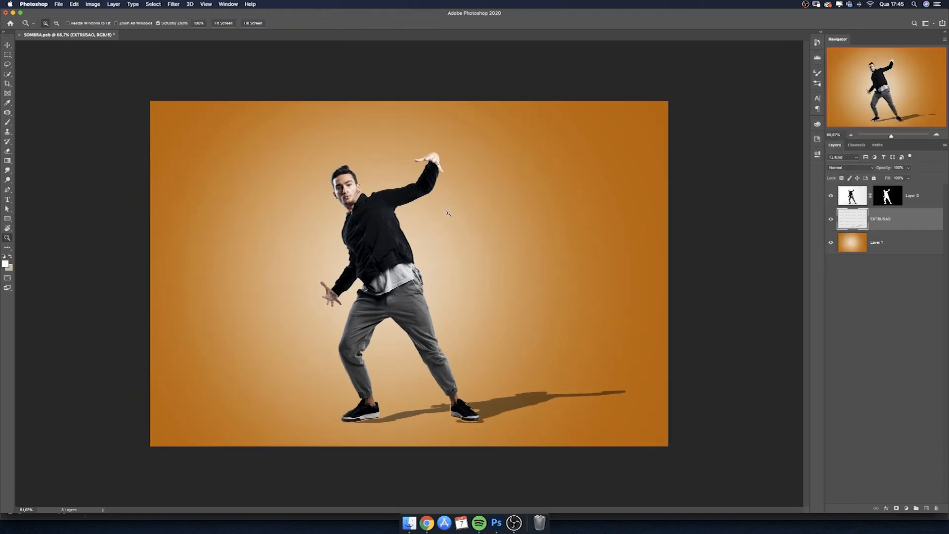
left_click(497, 317)
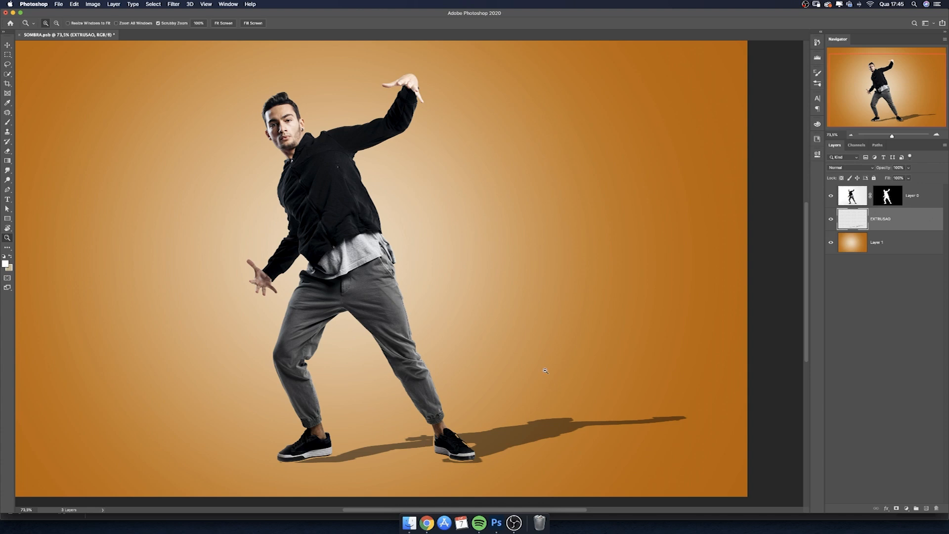
left_click(487, 446)
scroll(486, 446, "up", 3)
left_click_drag(486, 446, 489, 369)
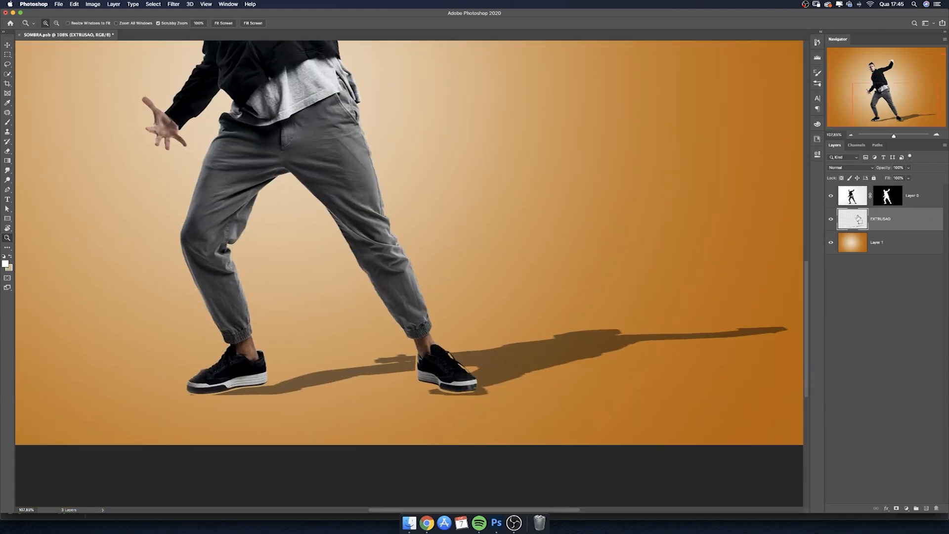
left_click(858, 218, "super")
left_click(557, 169)
left_click_drag(570, 331, 547, 345)
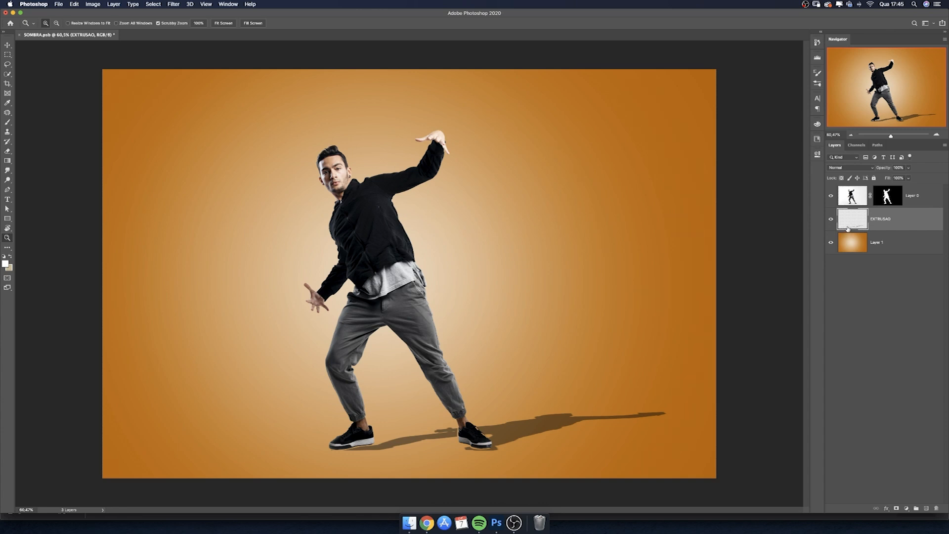
left_click(847, 225, "super")
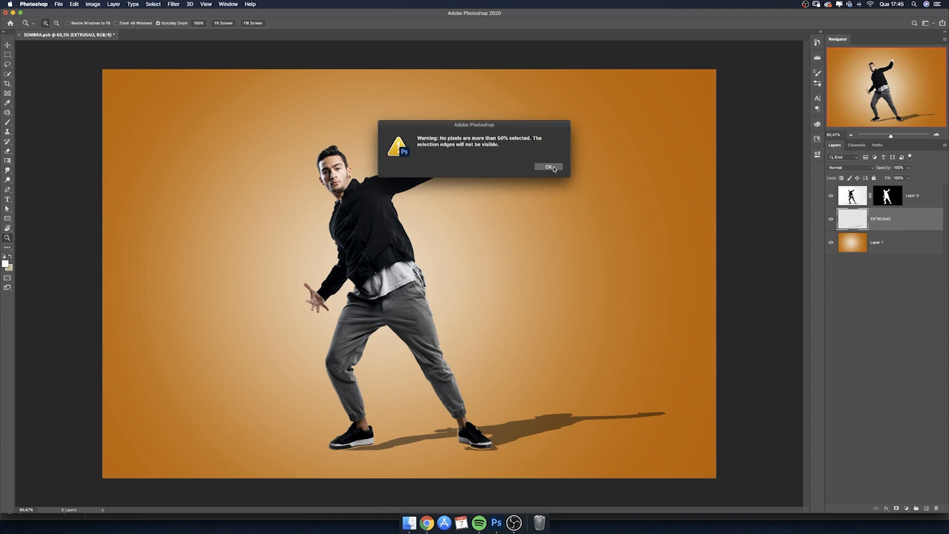
left_click(549, 167)
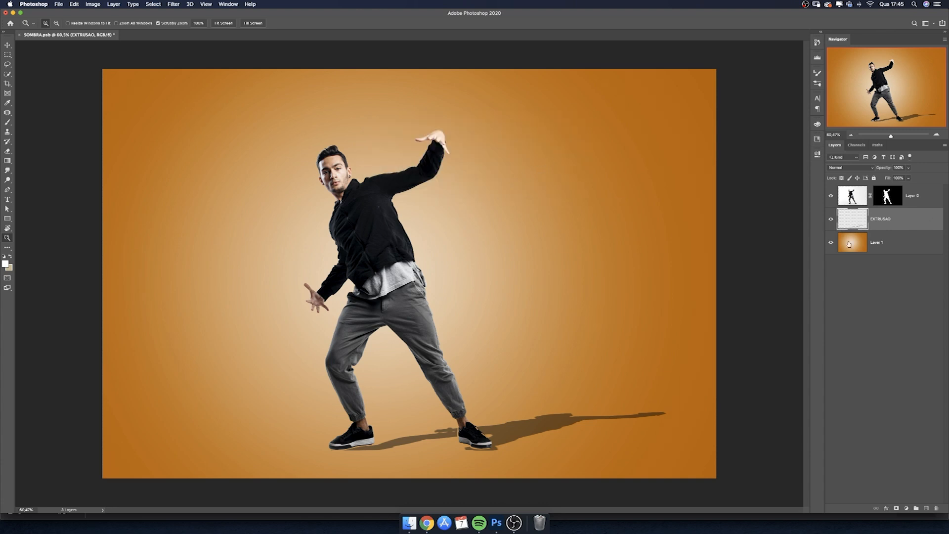
Hide the EXTRUSAO layer, add a Curves adjustment masked by the shadow selection, and check its mask.
left_click(832, 220)
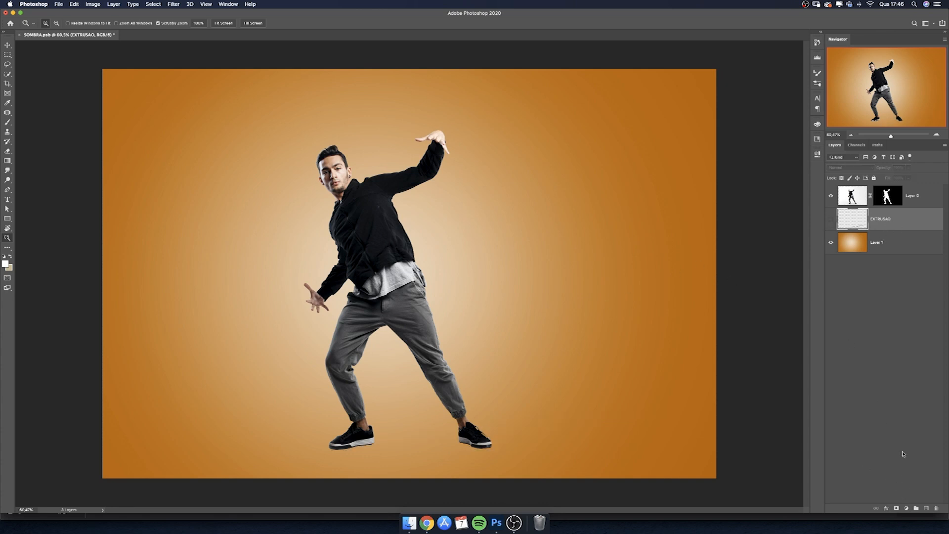
left_click(907, 509)
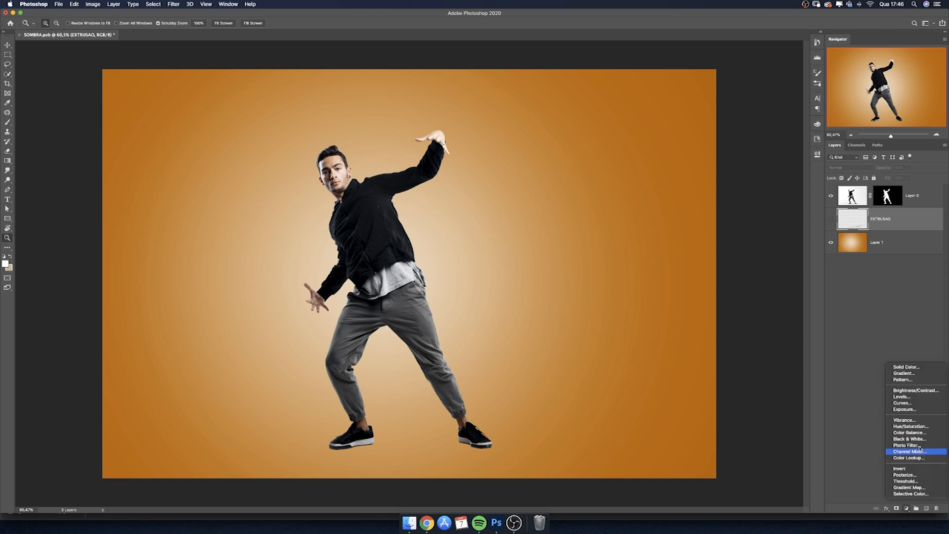
left_click(907, 403)
left_click(888, 225, "alt")
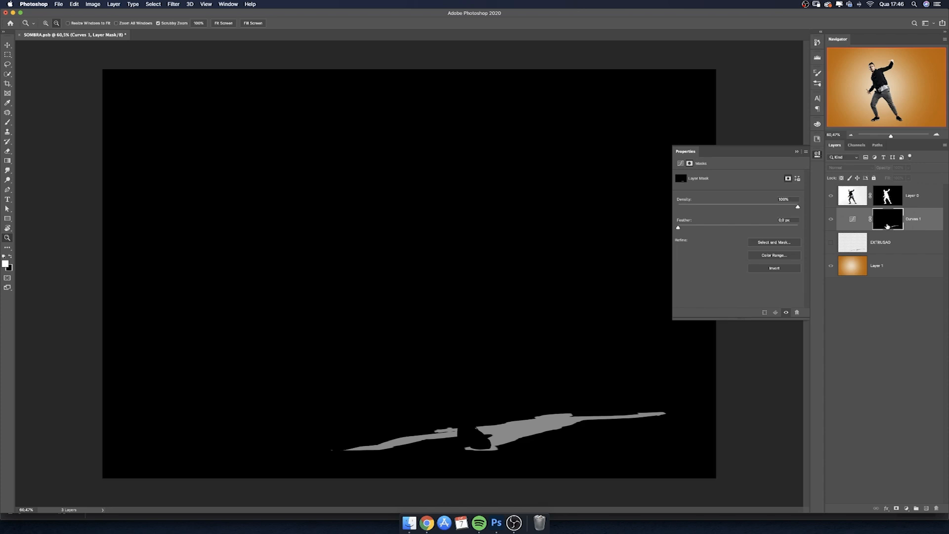
left_click(884, 224, "alt")
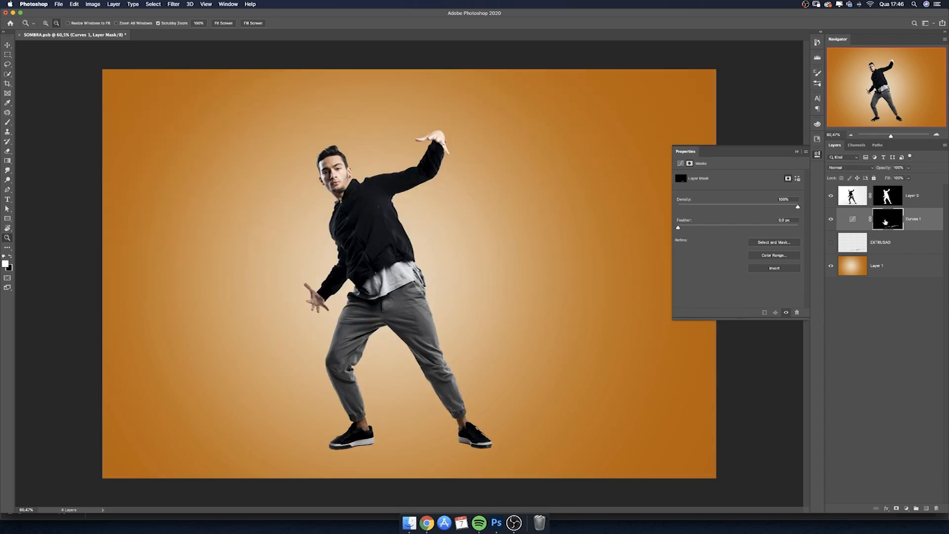
Darken the masked shadow by lowering the white end of the RGB curve to an output of about 56.
left_click(681, 163)
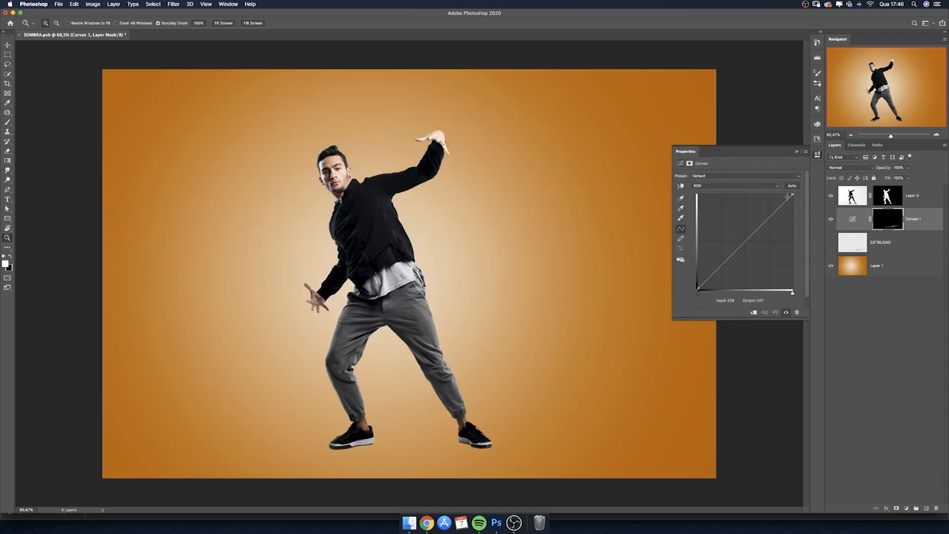
left_click_drag(792, 196, 794, 267)
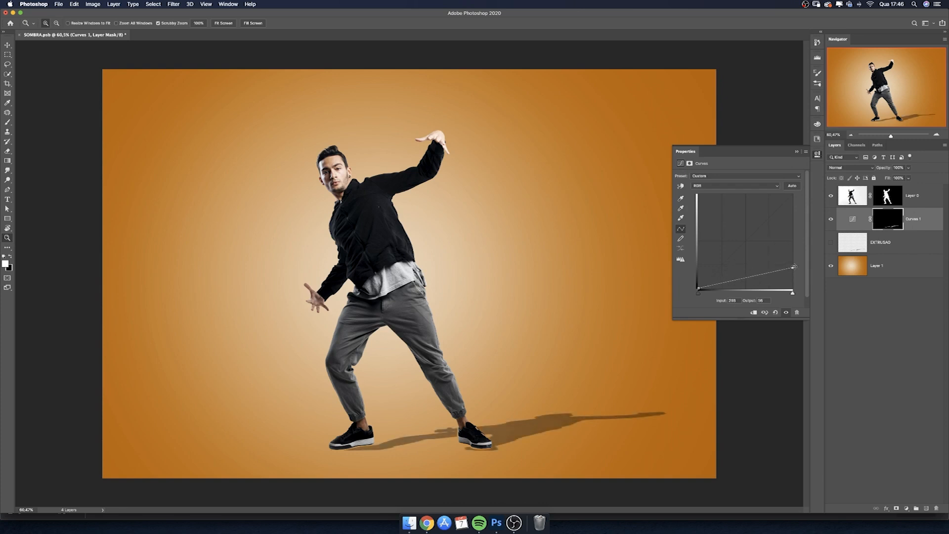
Brighten the grey shadow shape in the Curves mask by lowering the Levels white input, and return to the image view.
left_click(886, 223, "alt")
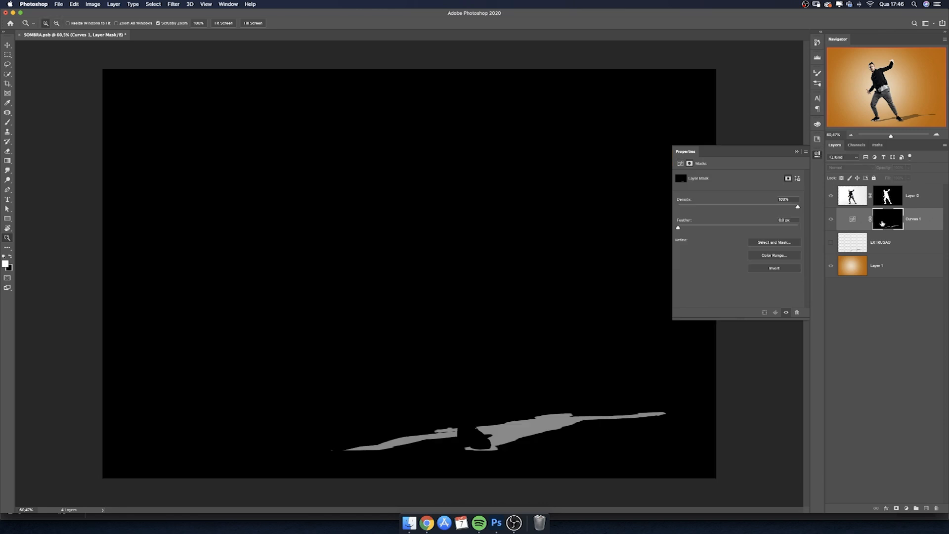
left_click_drag(534, 417, 554, 425)
left_click_drag(547, 432, 550, 345)
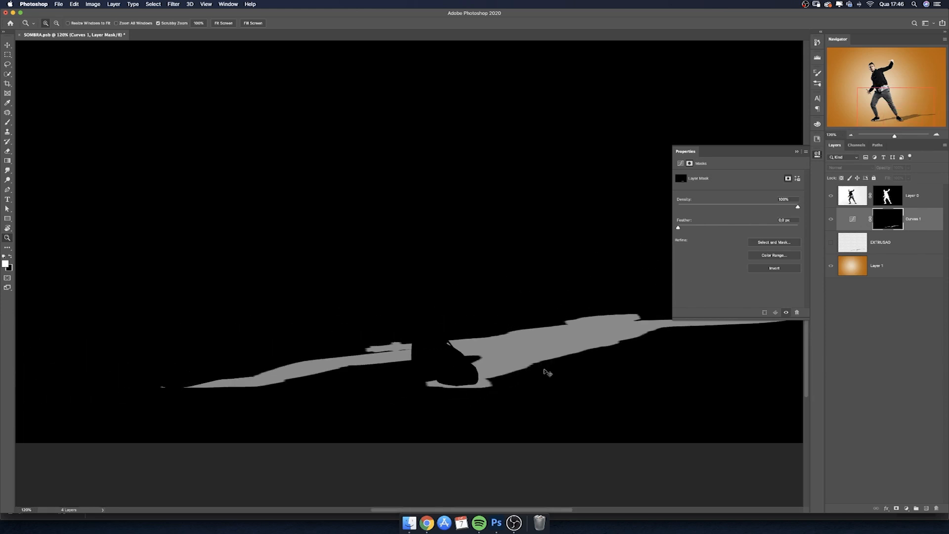
key("super+l")
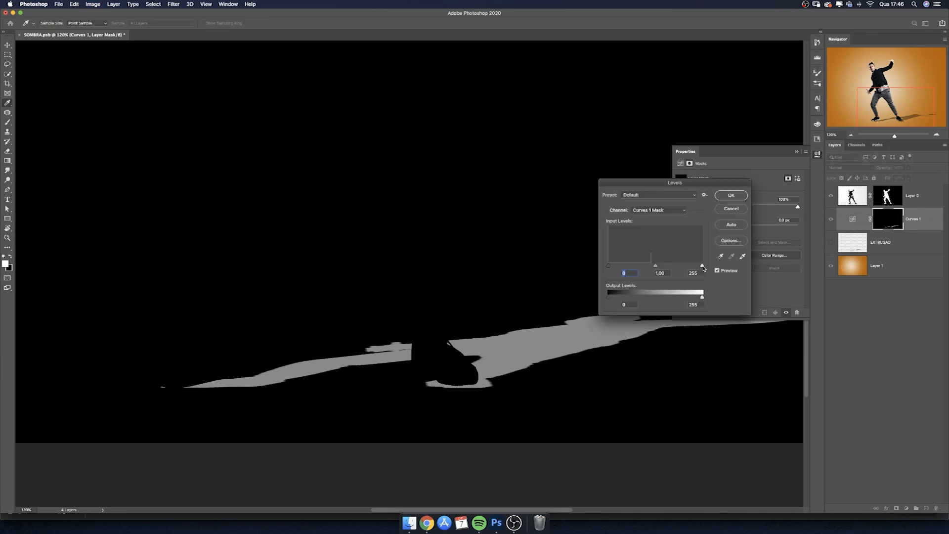
left_click_drag(702, 265, 671, 267)
left_click(731, 195)
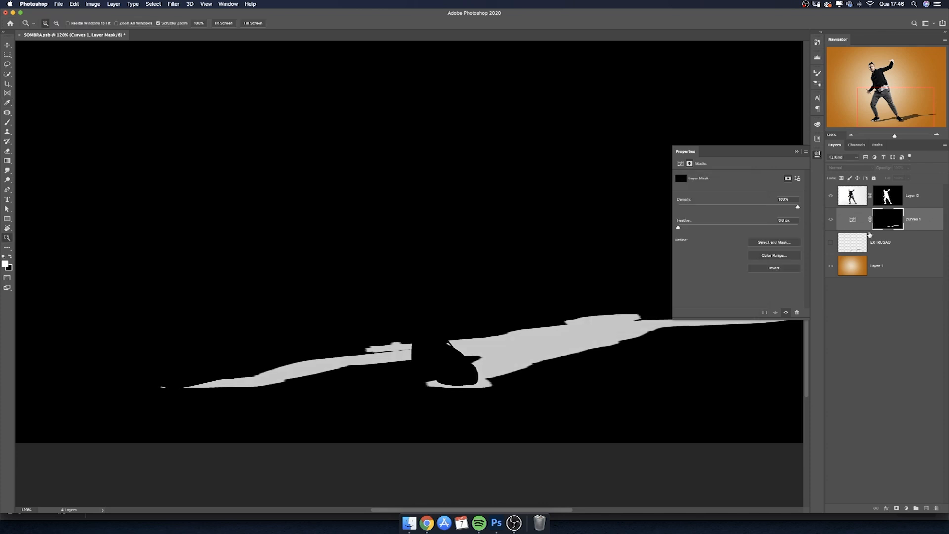
left_click(883, 227, "alt")
scroll(591, 307, "down", 3)
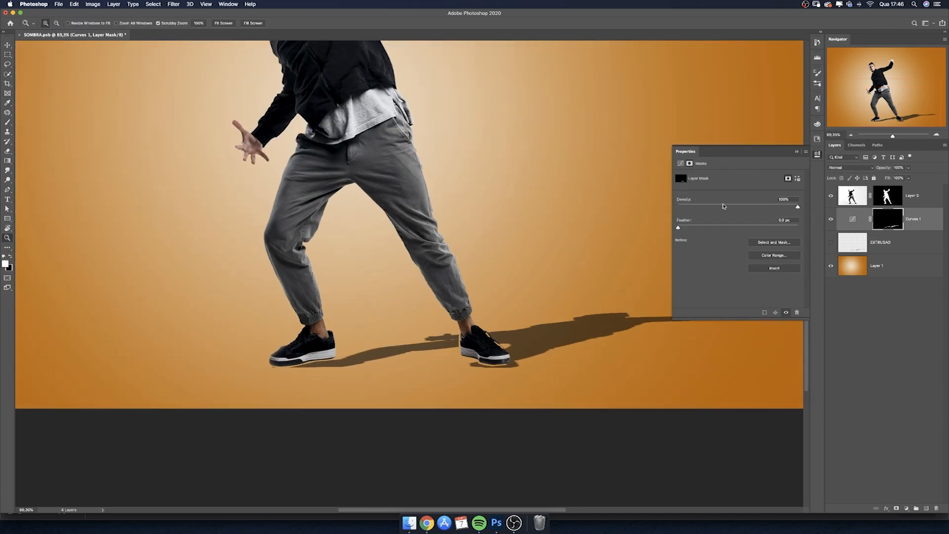
Lighten the masked shadow by raising the white end of the RGB curve to an output of about 102.
left_click(680, 164)
left_click_drag(786, 264, 789, 247)
left_click(908, 168)
mouse_move(909, 177)
left_mouse_down()
mouse_move(892, 177)
mouse_move(902, 178)
left_mouse_up()
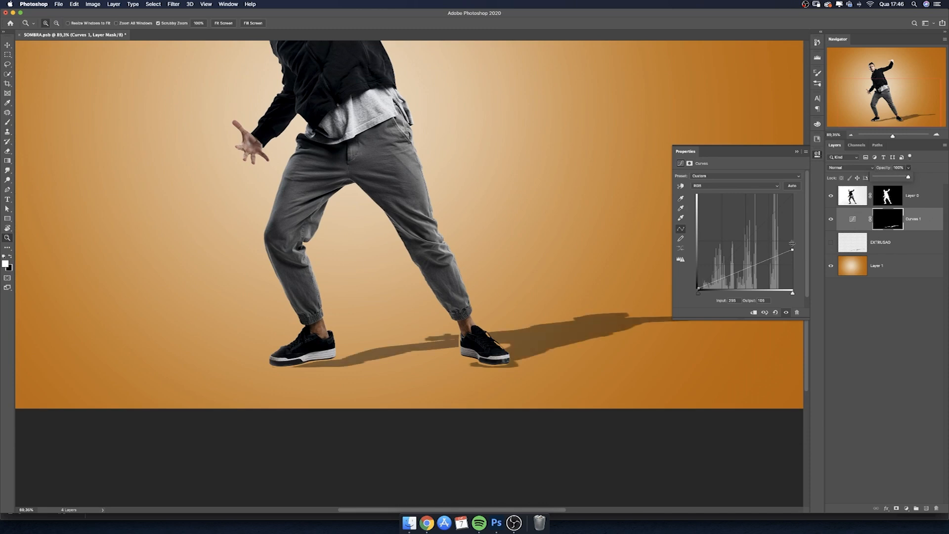
mouse_move(795, 248)
left_mouse_down()
mouse_move(797, 236)
mouse_move(793, 249)
left_mouse_up()
Soften the shadow's jagged edges by feathering the Curves layer mask 1.5 px.
left_click_drag(537, 349, 599, 341)
left_click_drag(574, 372, 555, 364)
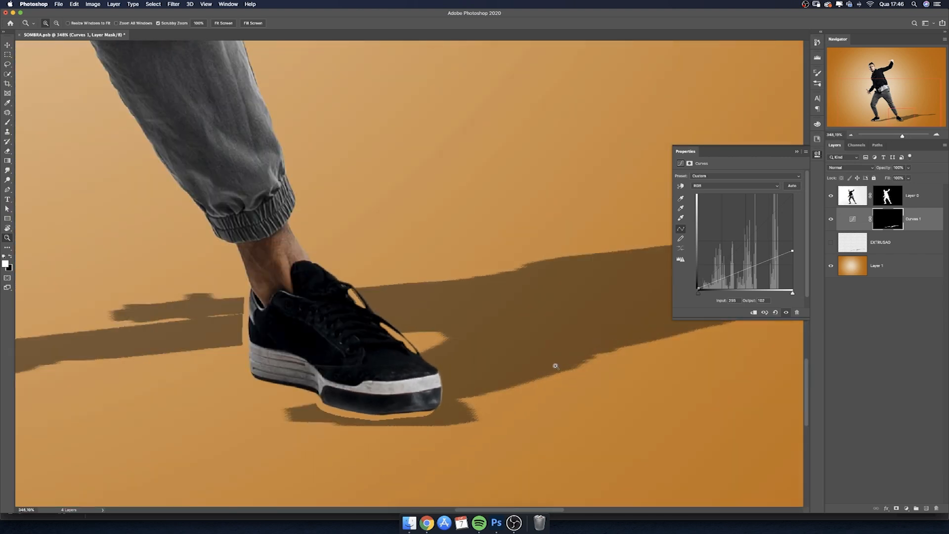
left_click(690, 164)
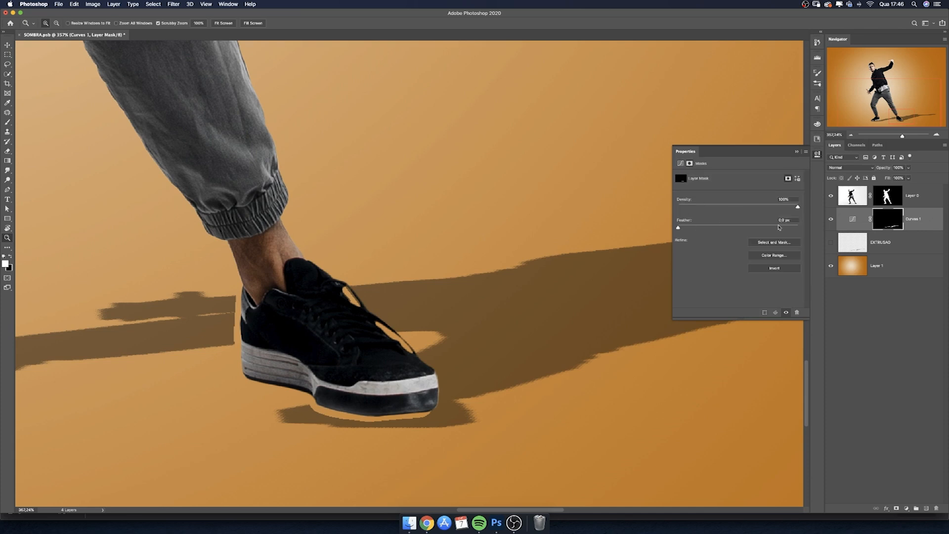
left_click(794, 221)
type("1,5")
key("Return")
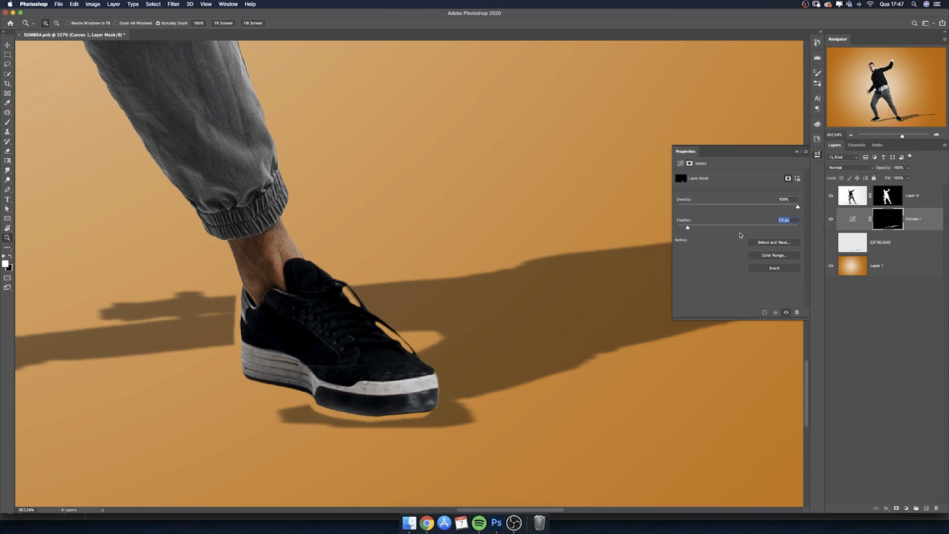
left_click(797, 152)
Smudge the Curves mask at 100% strength with a smaller brush to close the shadow gaps around the right shoe's heel and sole.
left_click_drag(376, 377, 431, 355)
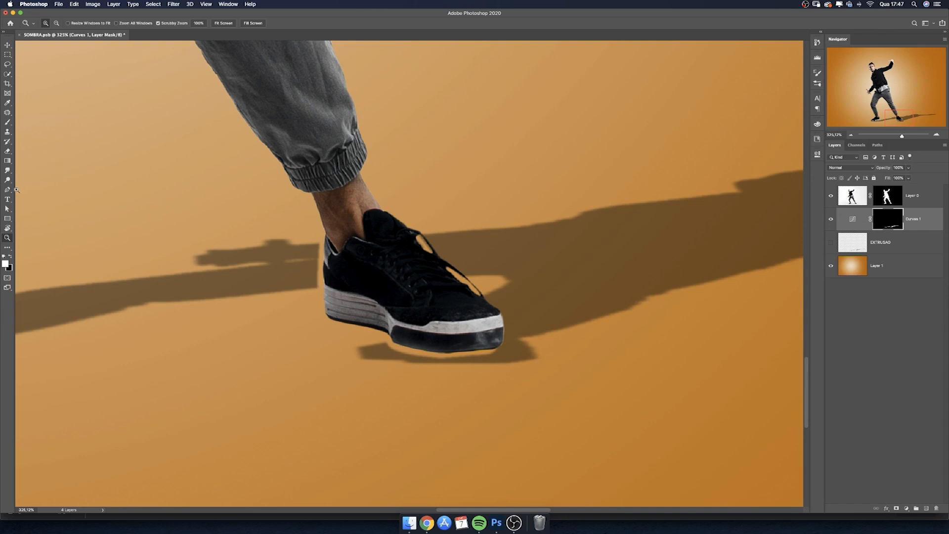
left_click(8, 170)
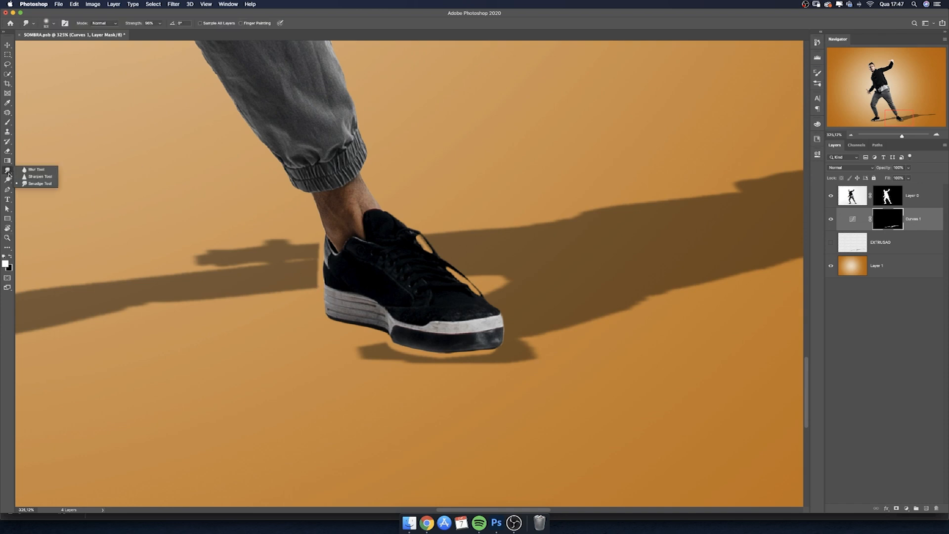
left_click(45, 184)
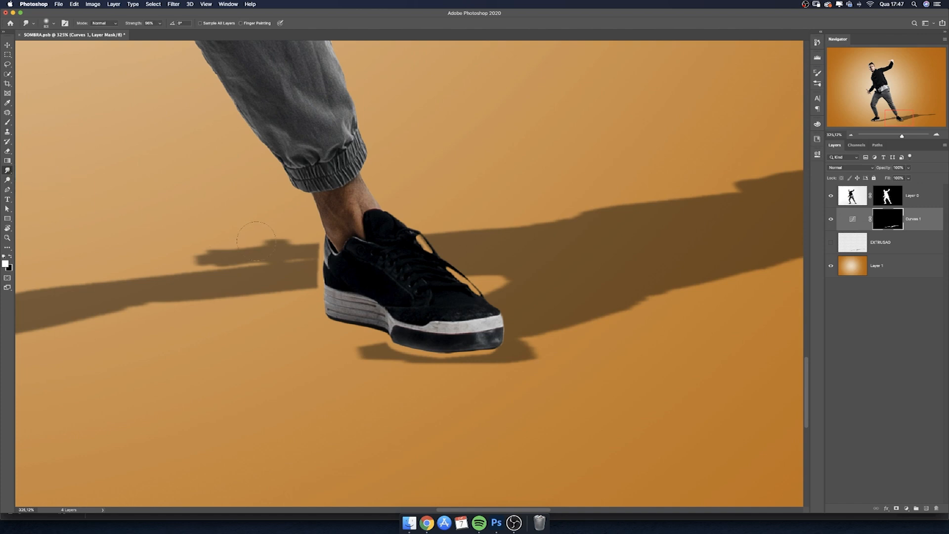
left_click(160, 24)
left_click_drag(160, 32, 168, 32)
left_click_drag(143, 102, 108, 115)
left_click_drag(253, 201, 248, 288)
left_click_drag(332, 252, 343, 257)
mouse_move(317, 251)
left_mouse_down()
mouse_move(336, 253)
mouse_move(321, 267)
mouse_move(330, 282)
left_mouse_up()
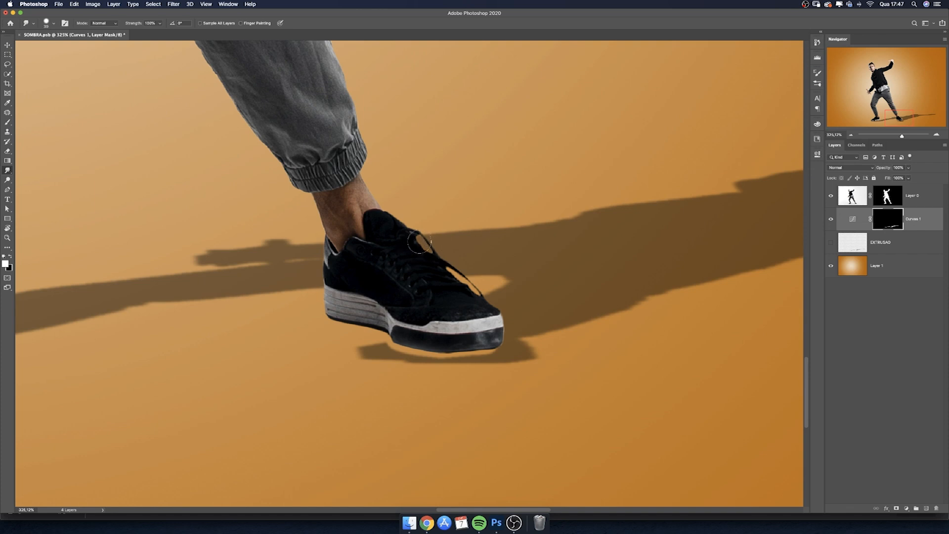
mouse_move(488, 352)
left_mouse_down()
mouse_move(430, 351)
mouse_move(408, 337)
mouse_move(387, 341)
mouse_move(428, 342)
left_mouse_up()
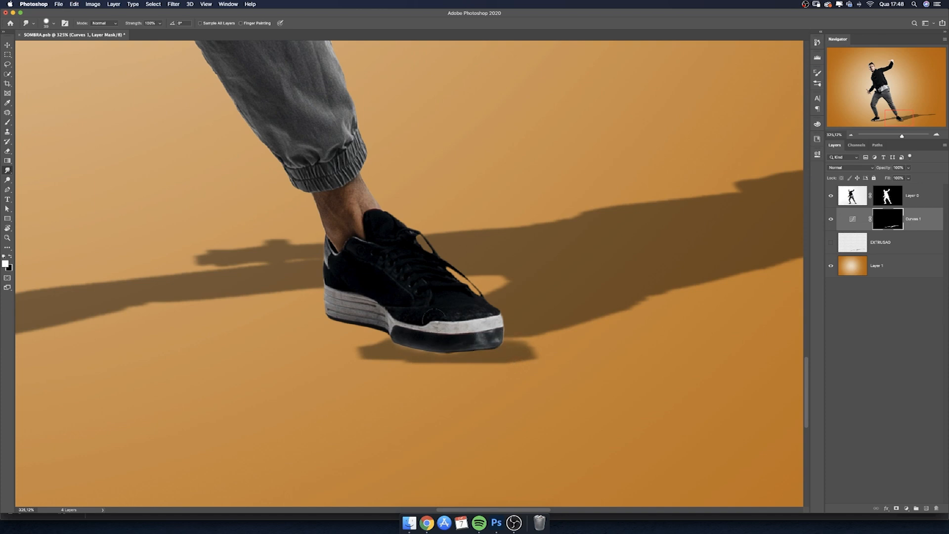
Lasso the stray shadow patch below the right shoe, clear it from the Curves mask, and smudge the remaining shadow edge at the toe.
key("l")
mouse_move(382, 330)
left_mouse_down()
mouse_move(520, 345)
mouse_move(549, 358)
mouse_move(328, 391)
mouse_move(426, 335)
left_mouse_up()
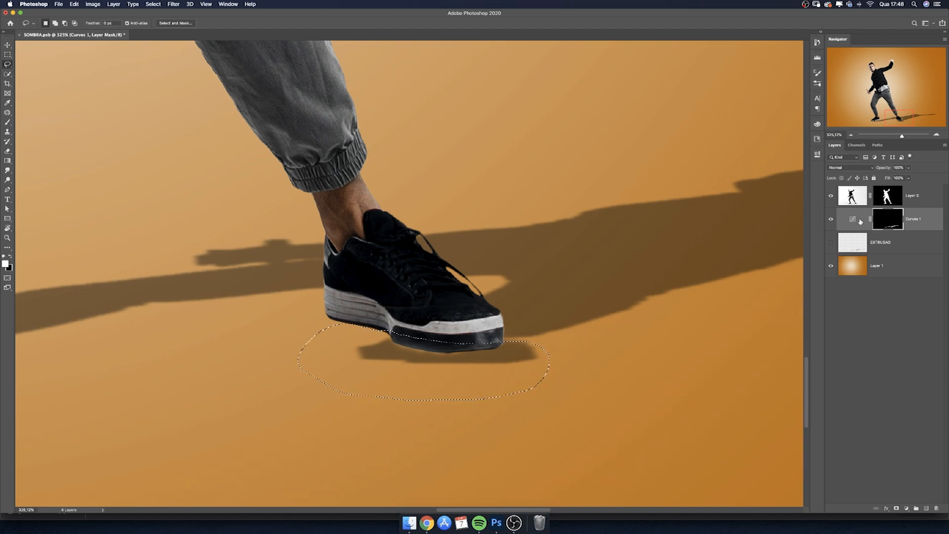
key("alt+BackSpace")
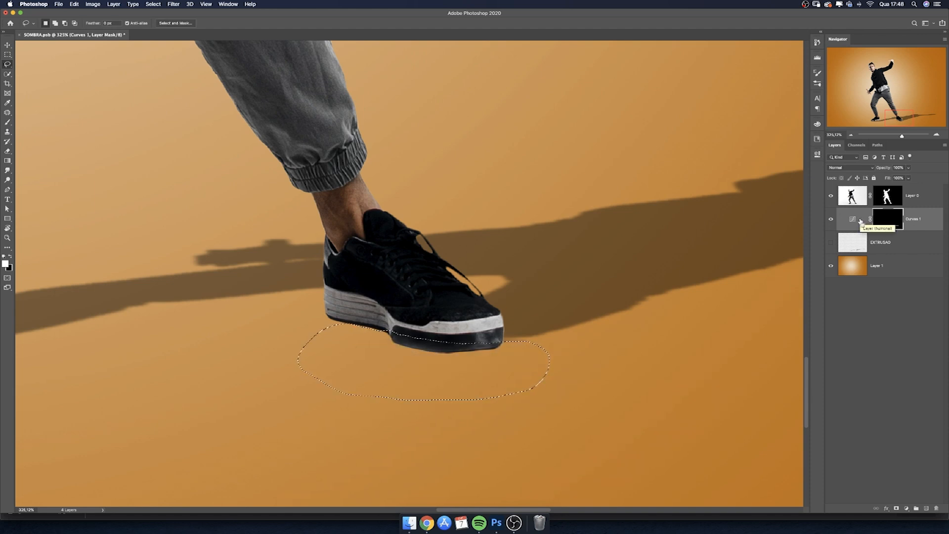
key("super+d")
left_click(8, 170)
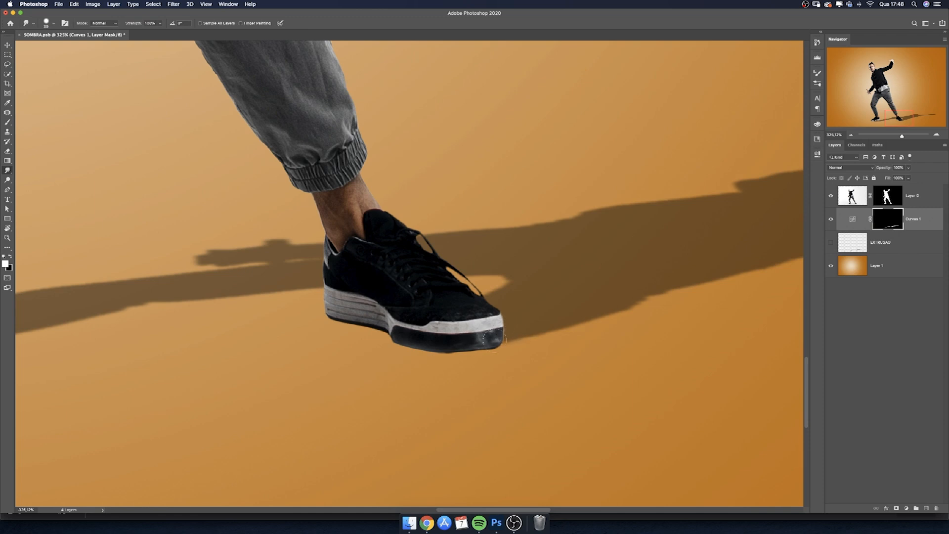
Try to fill the gap under the left shoe's sole with shadow through a lasso selection, then undo the fill and deselect.
scroll(291, 295, "left", 10)
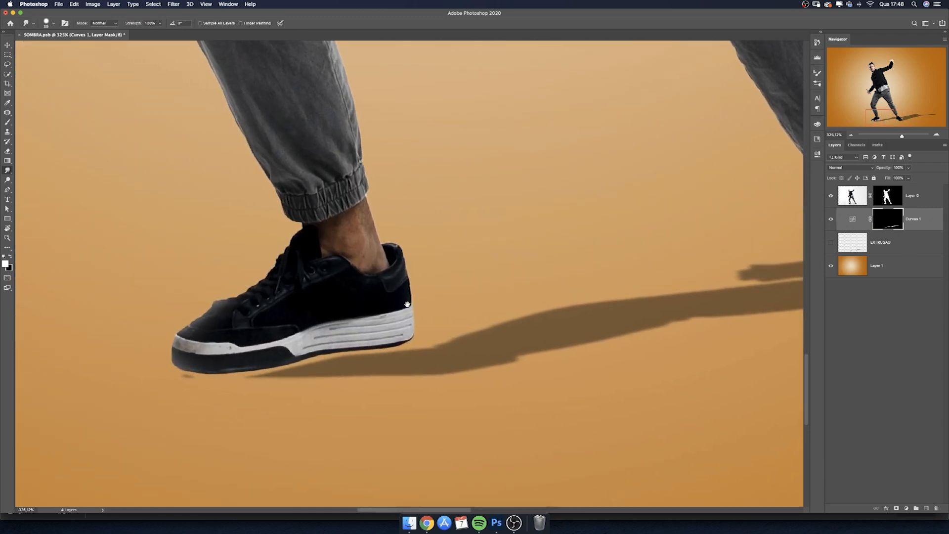
left_click_drag(266, 367, 237, 369)
key("l")
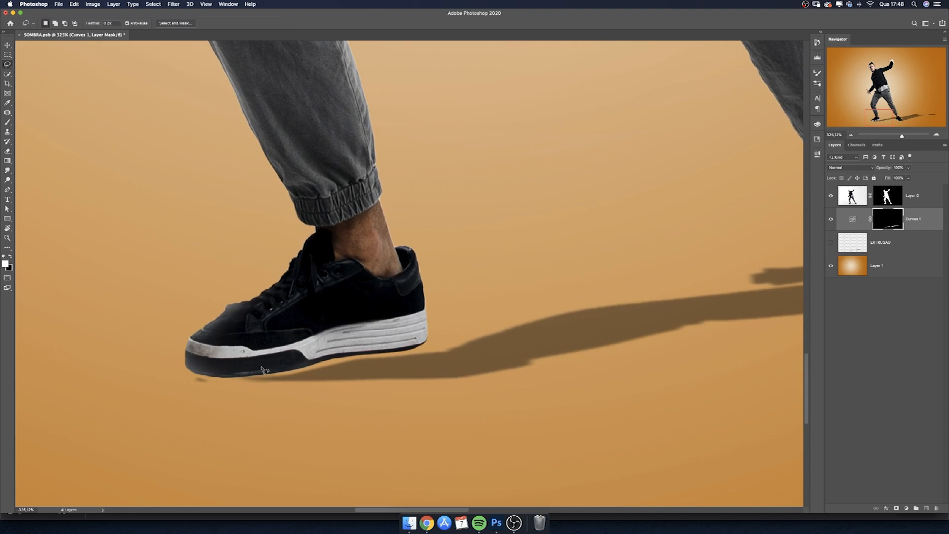
mouse_move(241, 369)
left_mouse_down()
mouse_move(368, 349)
mouse_move(474, 357)
mouse_move(342, 367)
mouse_move(306, 380)
mouse_move(271, 381)
mouse_move(238, 365)
left_mouse_up()
mouse_move(336, 358)
left_mouse_down()
mouse_move(404, 367)
mouse_move(347, 369)
mouse_move(328, 350)
left_mouse_up()
key("alt+Delete")
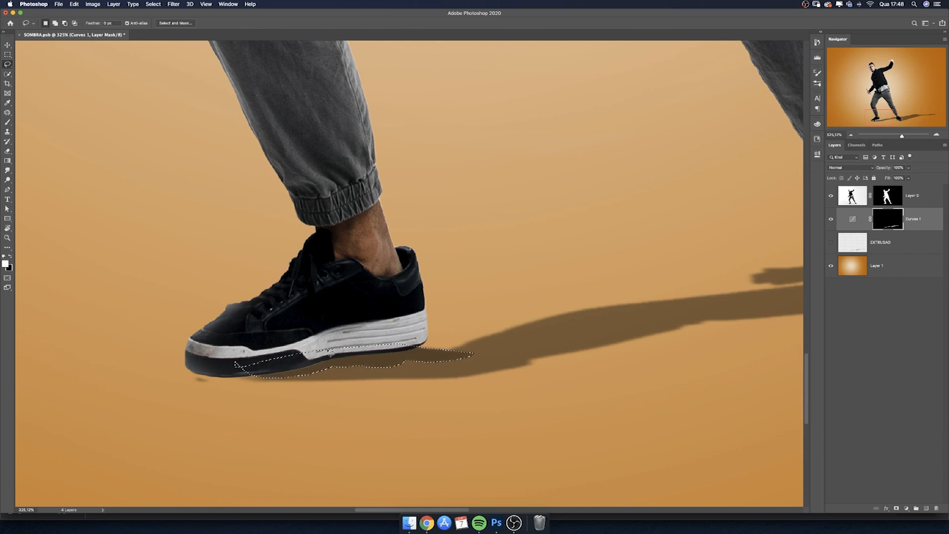
key("super+d")
key("super+z")
key("super+z")
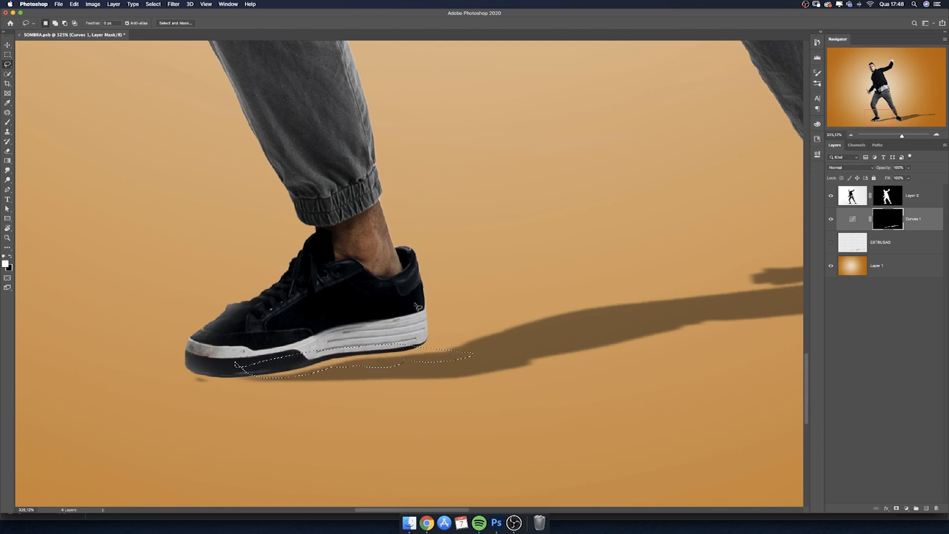
key("super+d")
Smudge the shadow up against the left shoe's sole and clear the stray shadow speck below its toe from the mask.
left_click(7, 170)
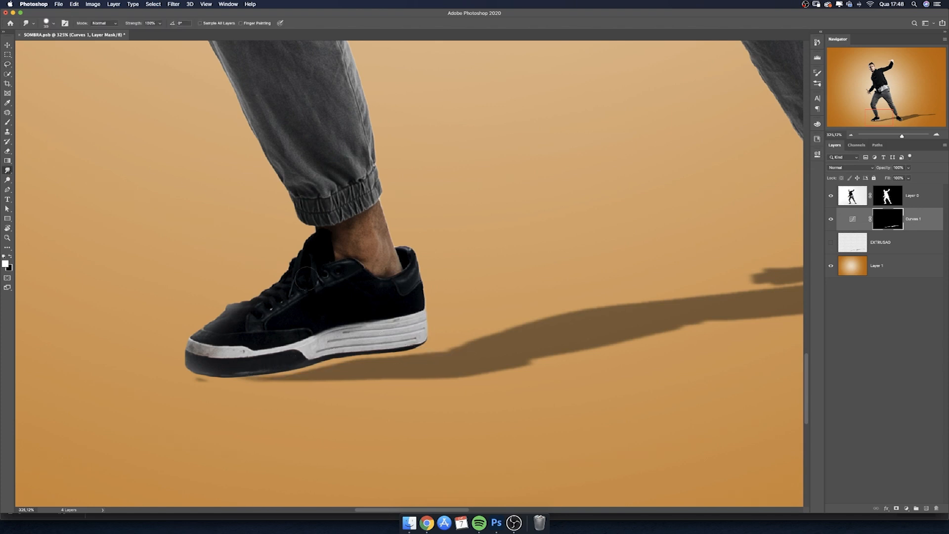
mouse_move(441, 355)
left_mouse_down()
mouse_move(391, 353)
mouse_move(348, 338)
mouse_move(361, 344)
mouse_move(318, 347)
mouse_move(310, 359)
mouse_move(307, 337)
mouse_move(288, 365)
mouse_move(264, 361)
mouse_move(321, 368)
mouse_move(259, 368)
left_mouse_up()
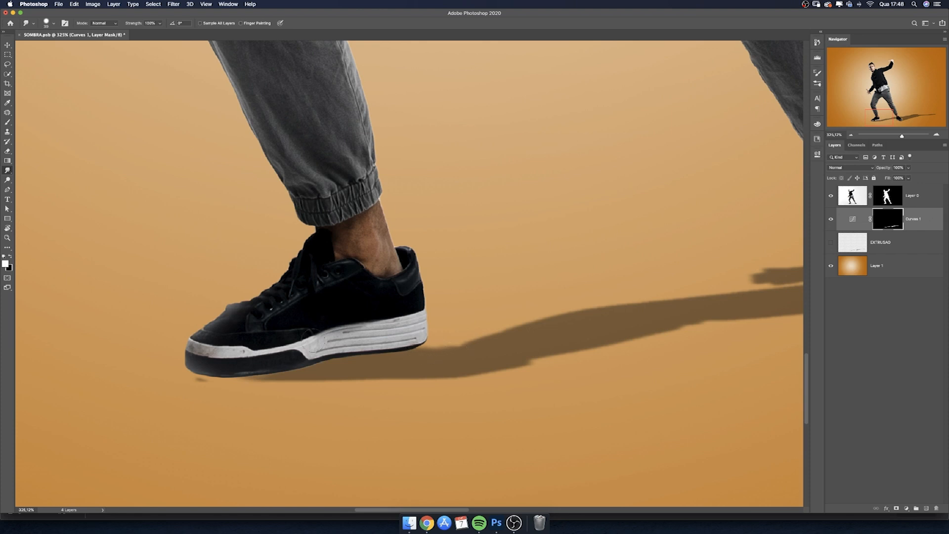
key("b")
mouse_move(184, 378)
left_mouse_down()
mouse_move(214, 373)
mouse_move(216, 394)
mouse_move(173, 370)
left_mouse_up()
key("l")
key("BackSpace")
key("super+d")
Add a new layer above Curves 1 and load the Curves mask's shadow shape as a selection.
key("z")
left_click_drag(444, 262, 431, 295)
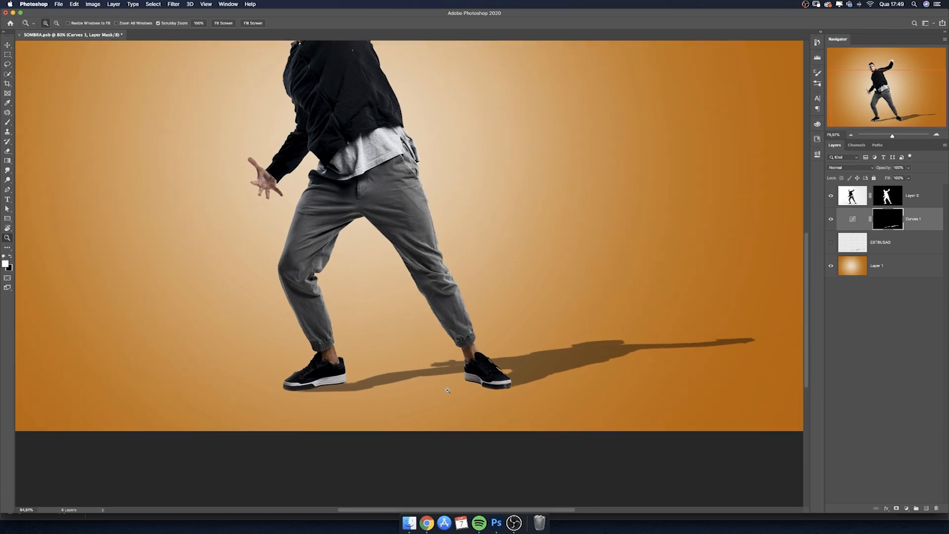
left_click_drag(442, 349, 450, 374)
left_click_drag(265, 374, 271, 382)
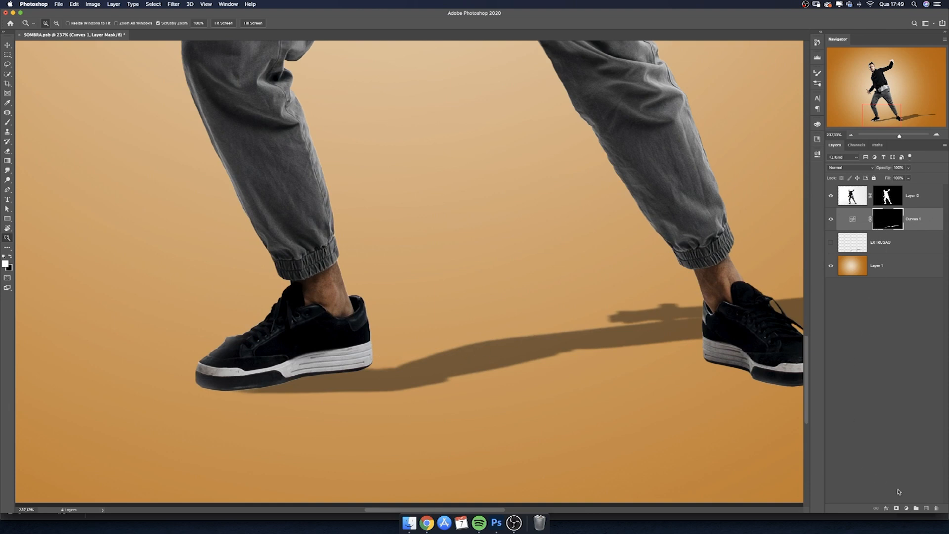
left_click(927, 509)
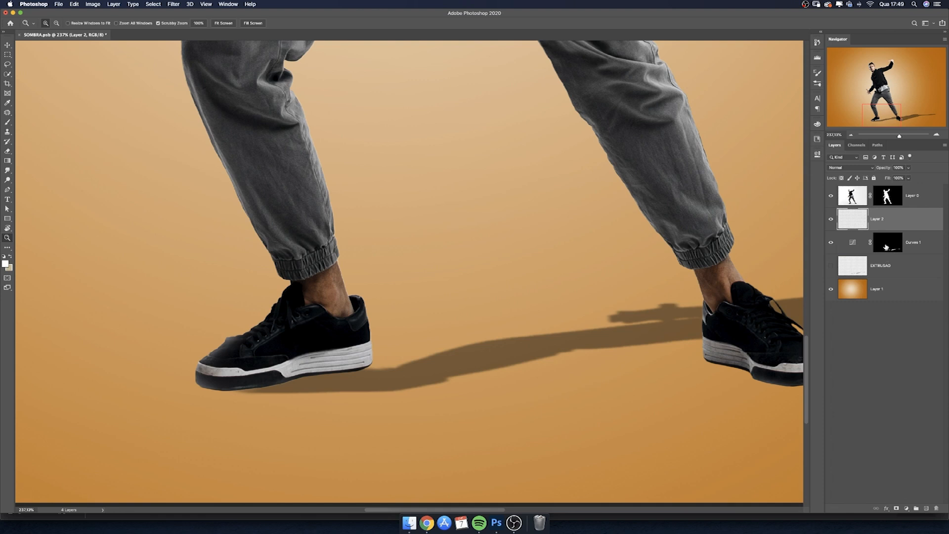
left_click(888, 247, "super")
left_click(238, 351)
Set up a soft brush in Normal mode with Transfer enabled, a reduced size, and black sampled from the shoe.
key("b")
left_click(103, 23)
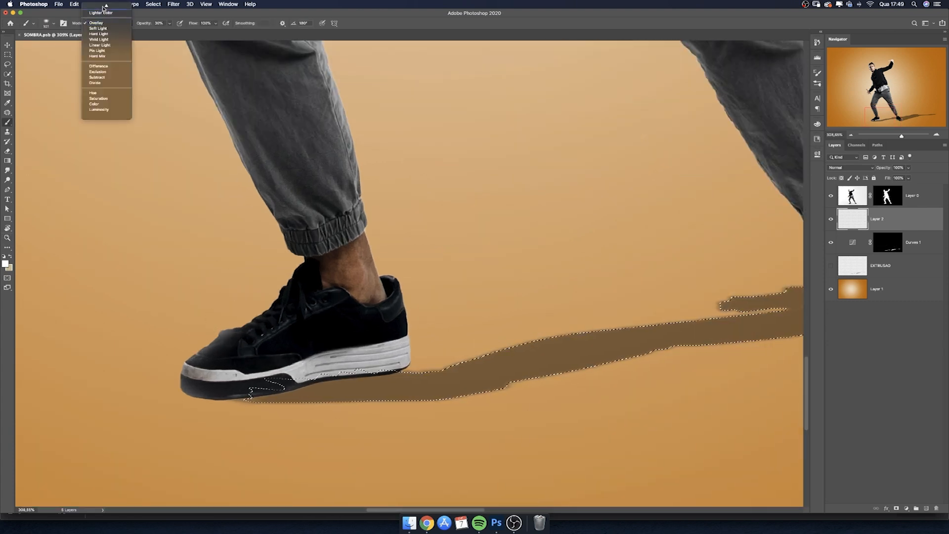
left_click(100, 6)
left_click_drag(98, 164, 69, 161)
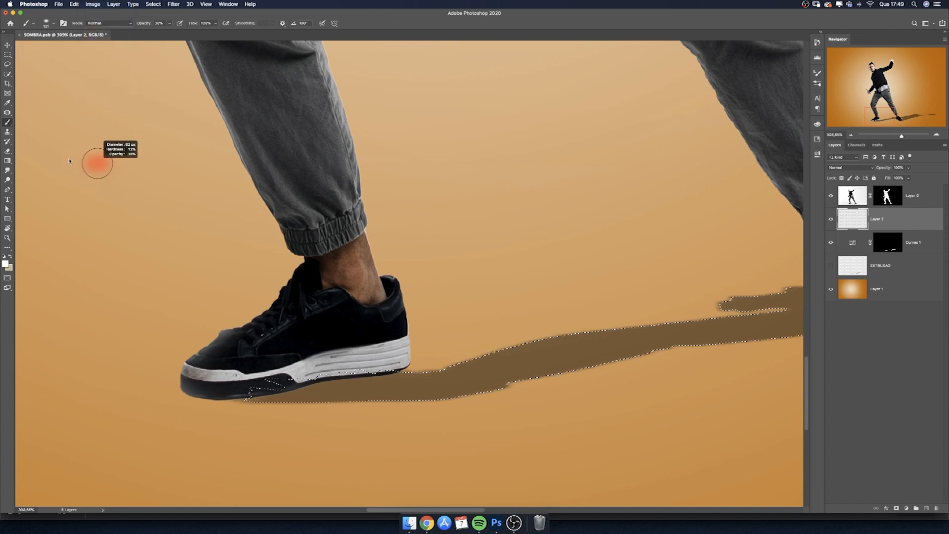
left_click(347, 335, "alt")
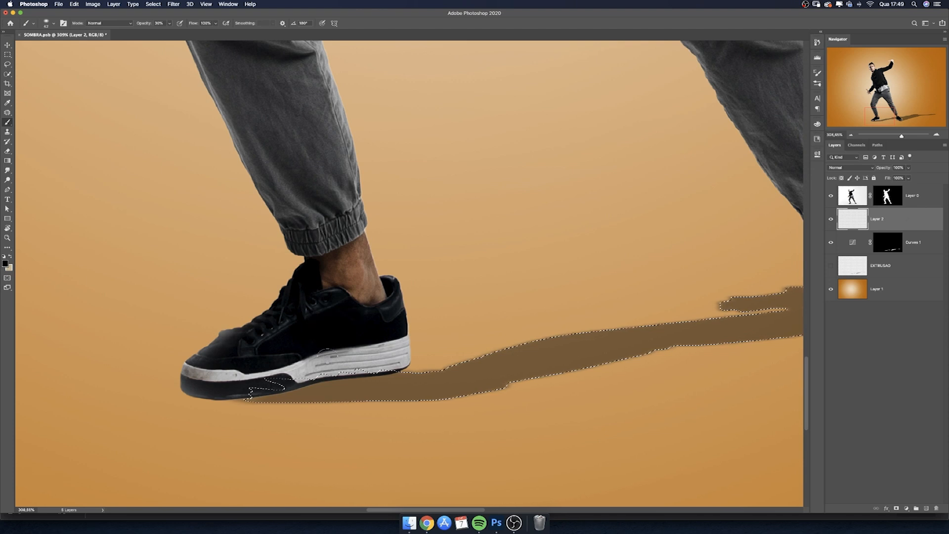
left_click(334, 325, "alt")
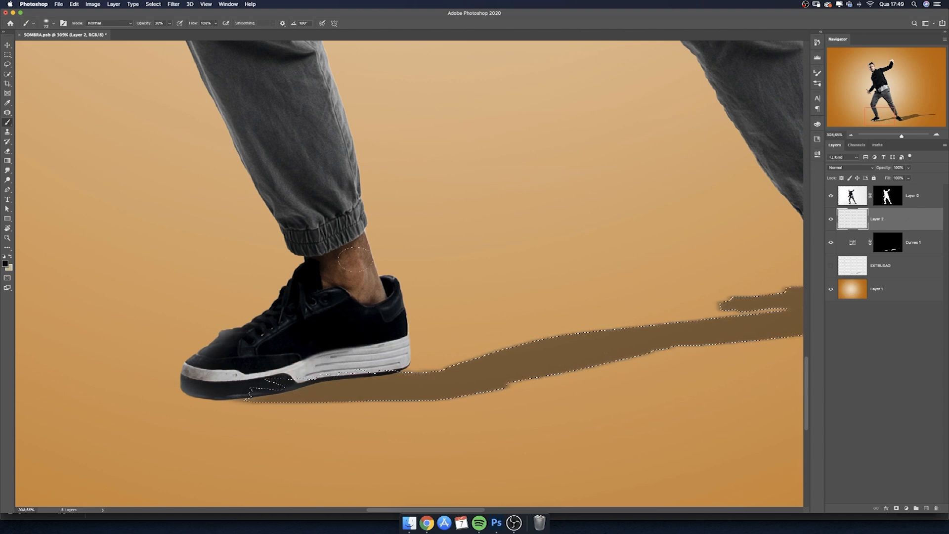
left_click(816, 74)
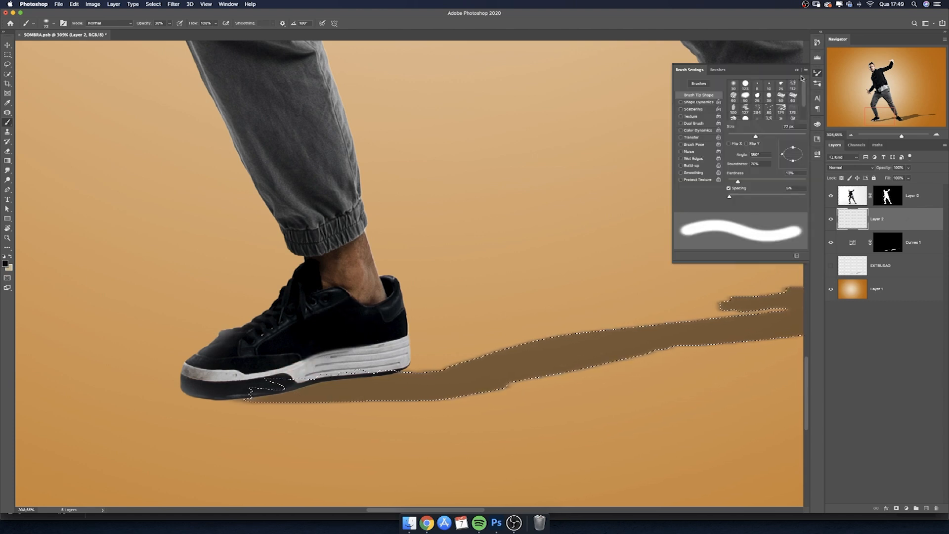
left_click(681, 137)
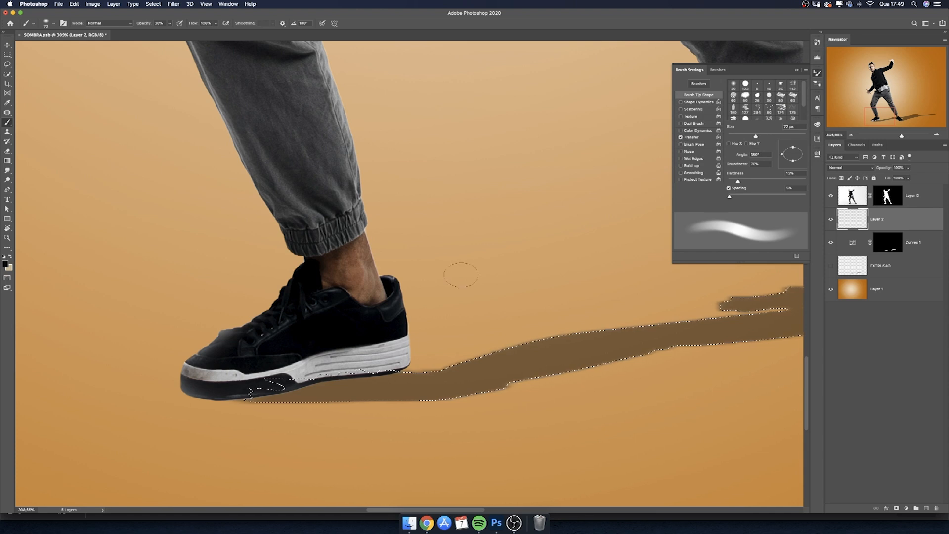
left_click_drag(463, 285, 459, 285)
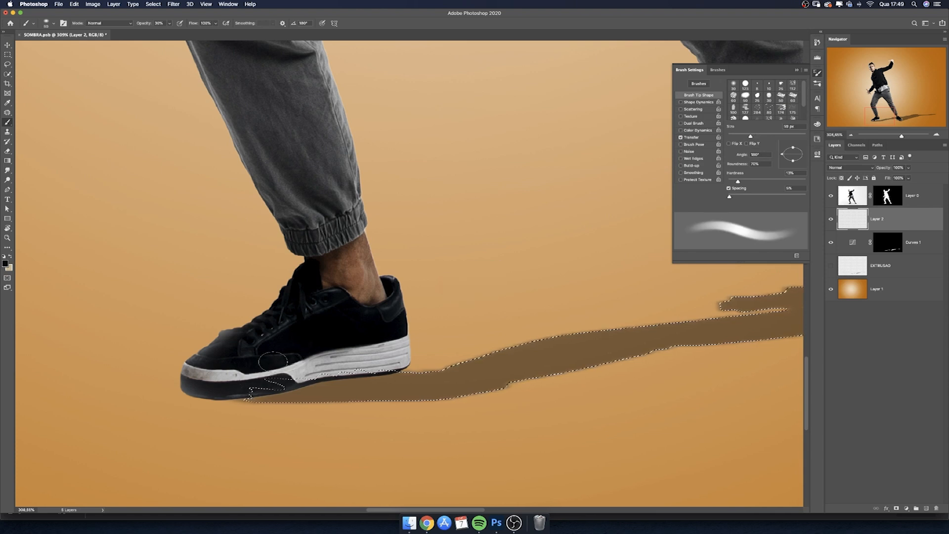
Paint a soft black contact shadow along the left shoe's sole inside the selection, varying the brush size and using 0% hardness.
left_click_drag(275, 391, 267, 384)
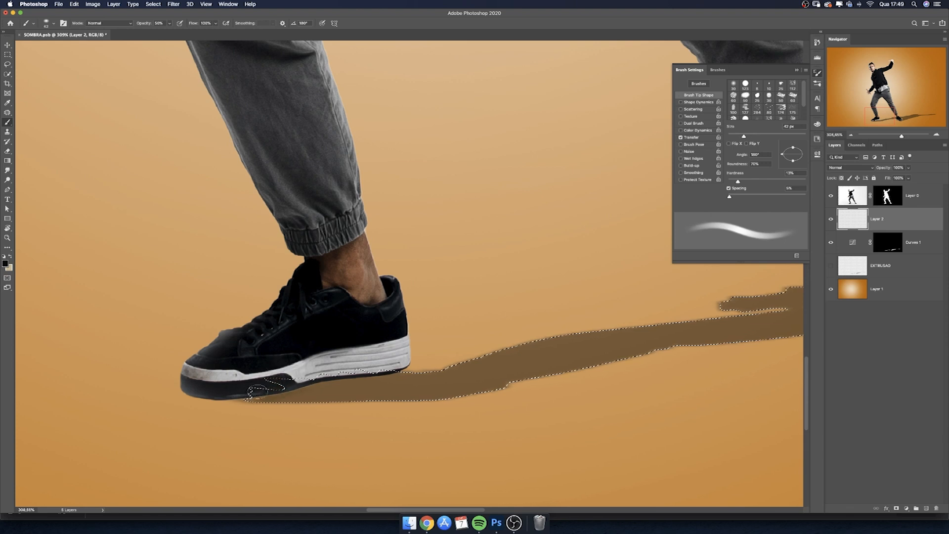
key("bracketleft")
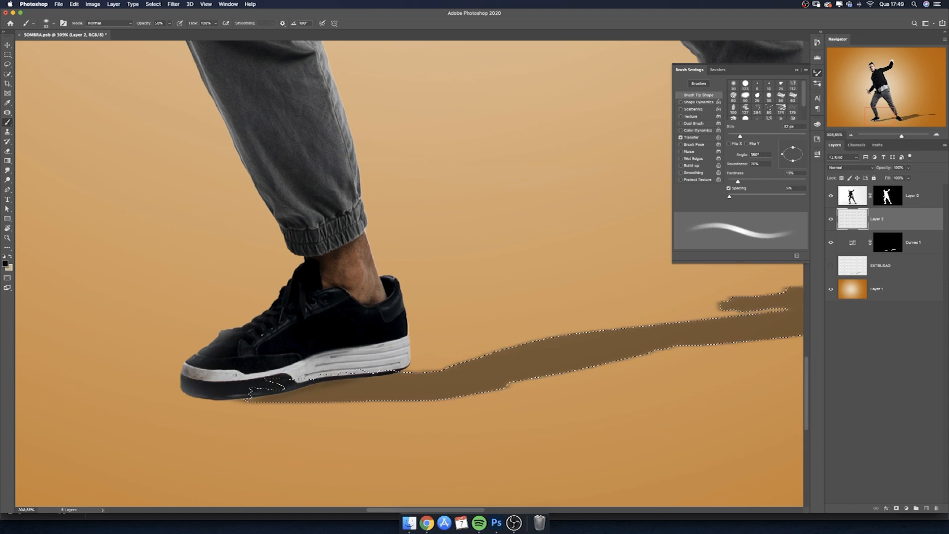
left_click_drag(367, 361, 335, 380)
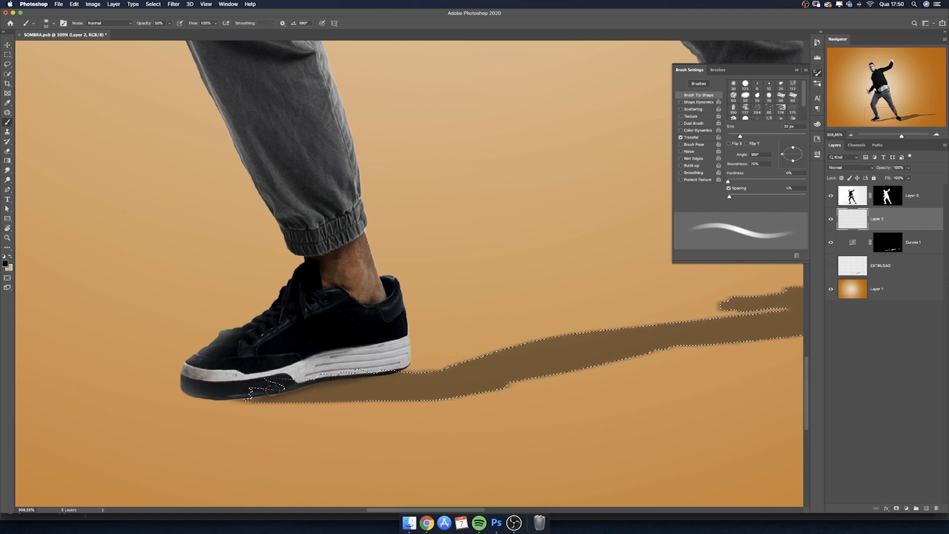
left_click_drag(372, 366, 388, 369)
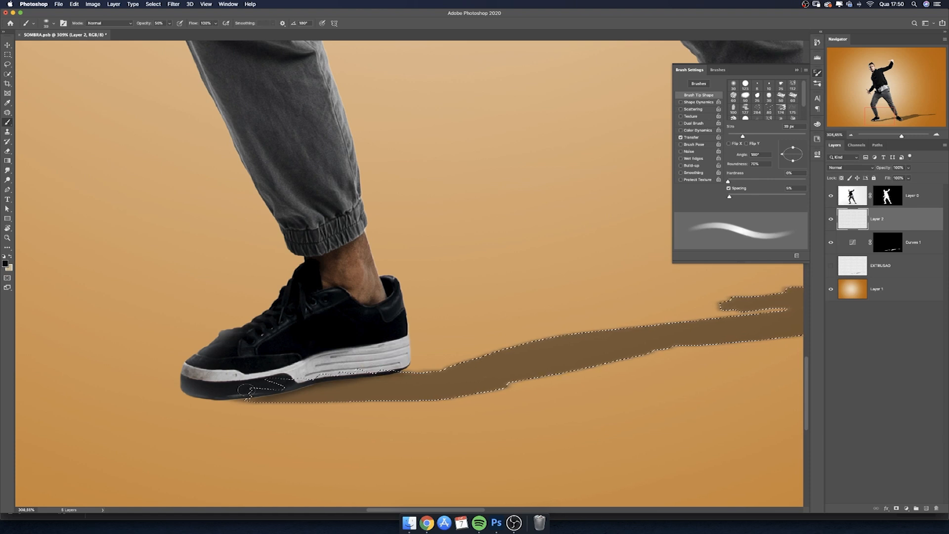
left_click_drag(263, 394, 273, 394)
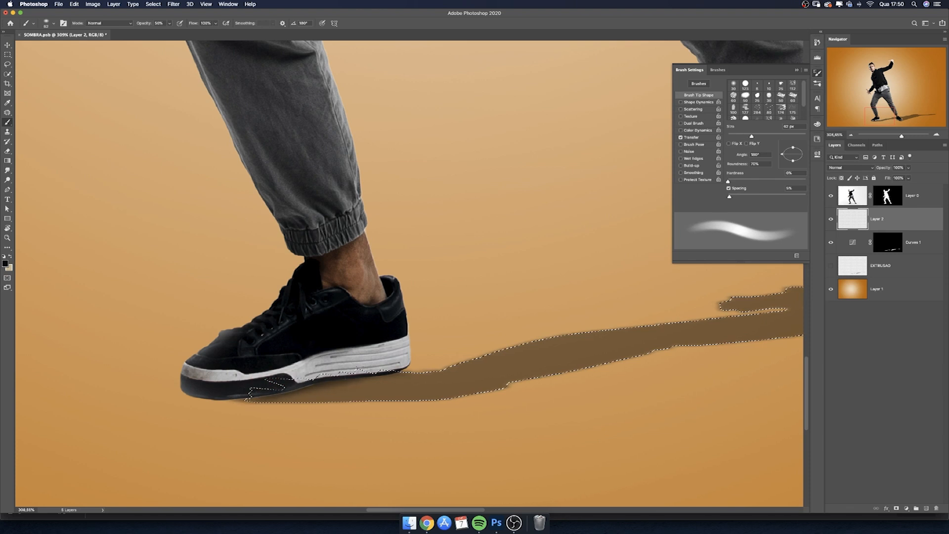
key("[")
key("[")
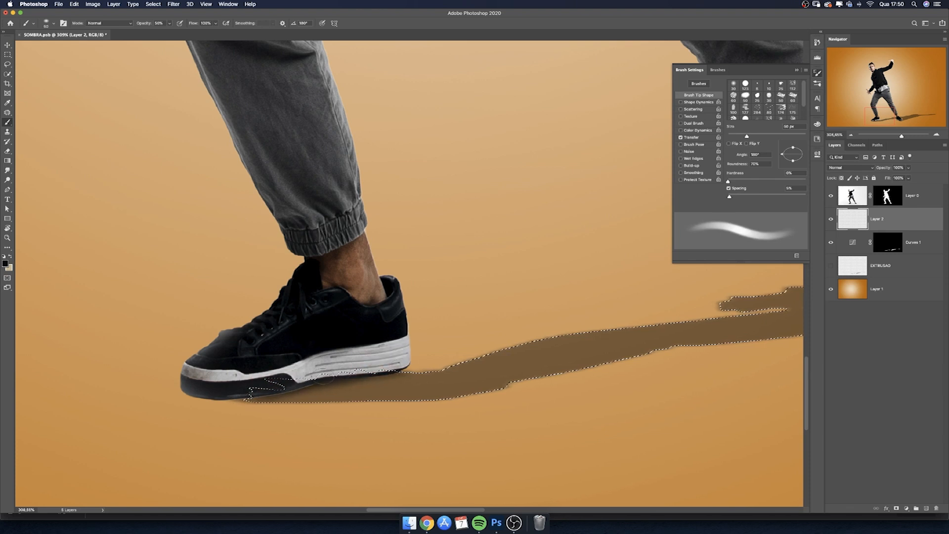
left_click_drag(275, 387, 280, 387)
key("]")
key("]")
key("]")
key("]")
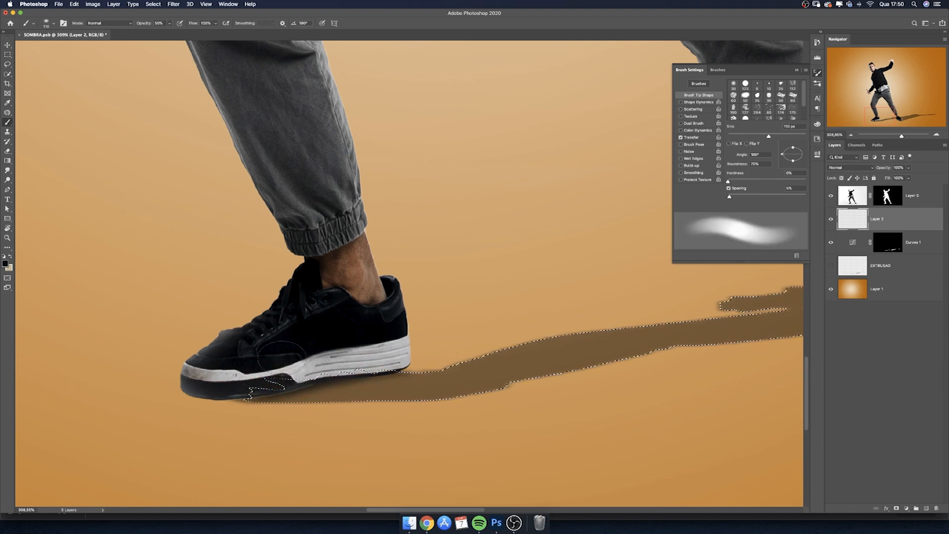
Paint a soft contact shadow around the right shoe at 20% brush opacity, then deselect.
key("2")
scroll(549, 376, "right", 10)
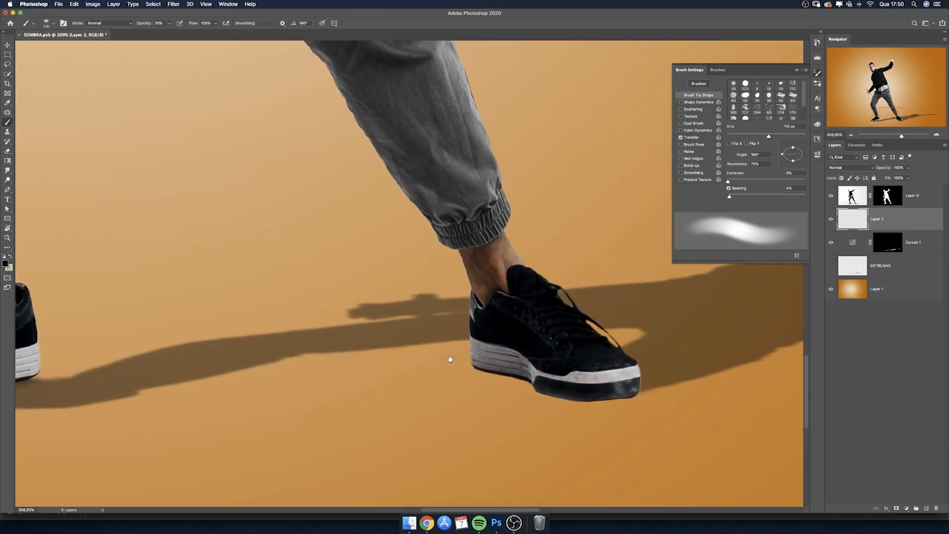
left_click_drag(566, 374, 487, 372)
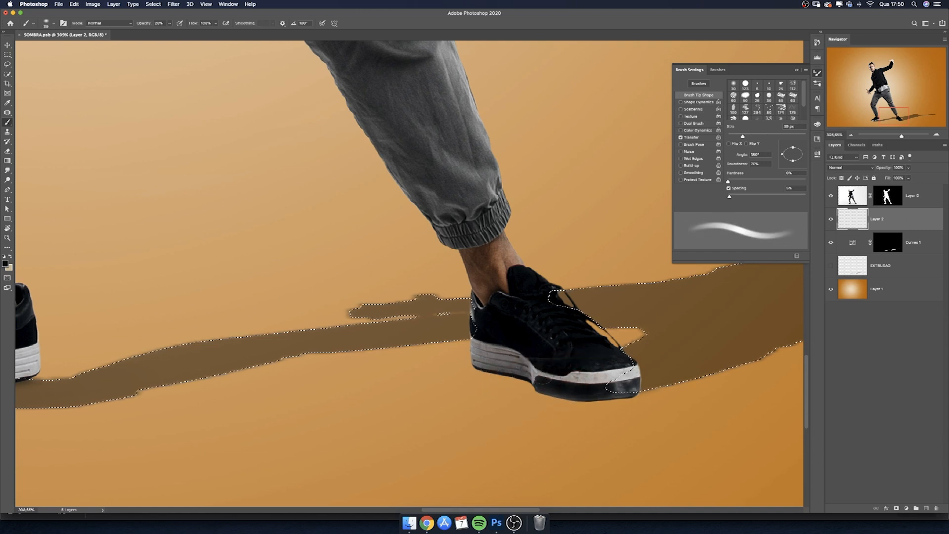
mouse_move(609, 361)
left_mouse_down()
mouse_move(643, 374)
mouse_move(680, 372)
left_mouse_up()
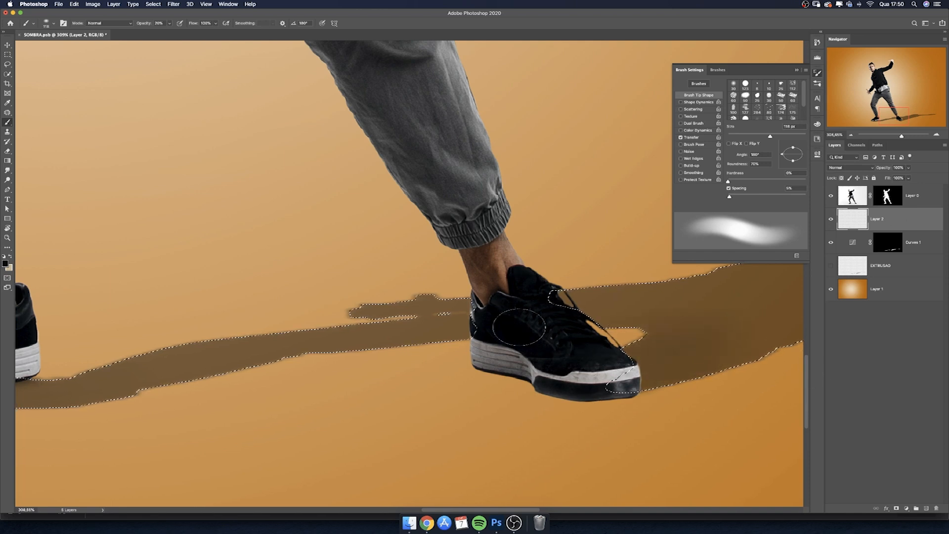
key("super+d")
Compare the image with Layer 2's painted contact shadow hidden and shown, ending on the whole canvas fitted in view.
key("super+space")
left_click_drag(560, 331, 533, 325)
left_click(830, 219)
left_click(830, 220)
left_click_drag(617, 305, 598, 302)
left_click_drag(647, 278, 639, 278)
mouse_move(831, 220)
left_mouse_down()
mouse_move(828, 241)
mouse_move(827, 229)
left_mouse_up()
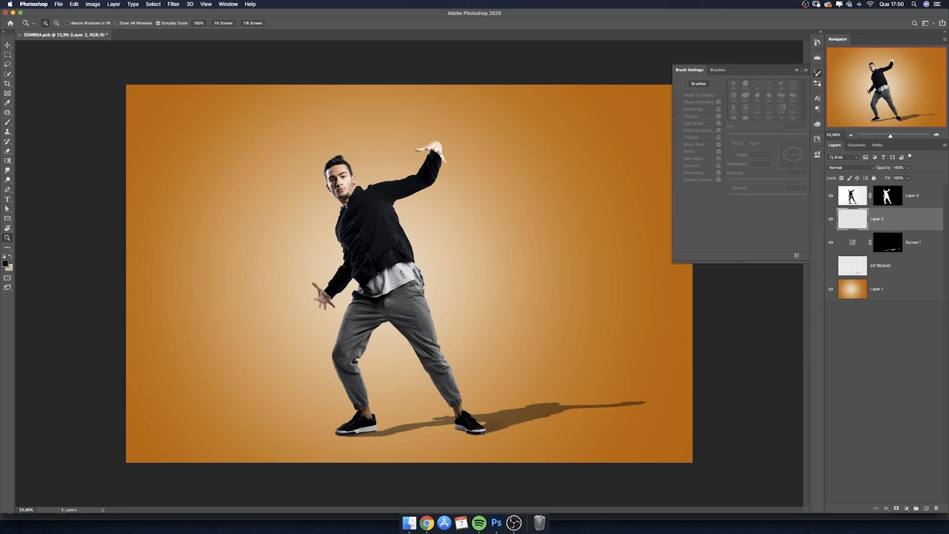
key("super+0")
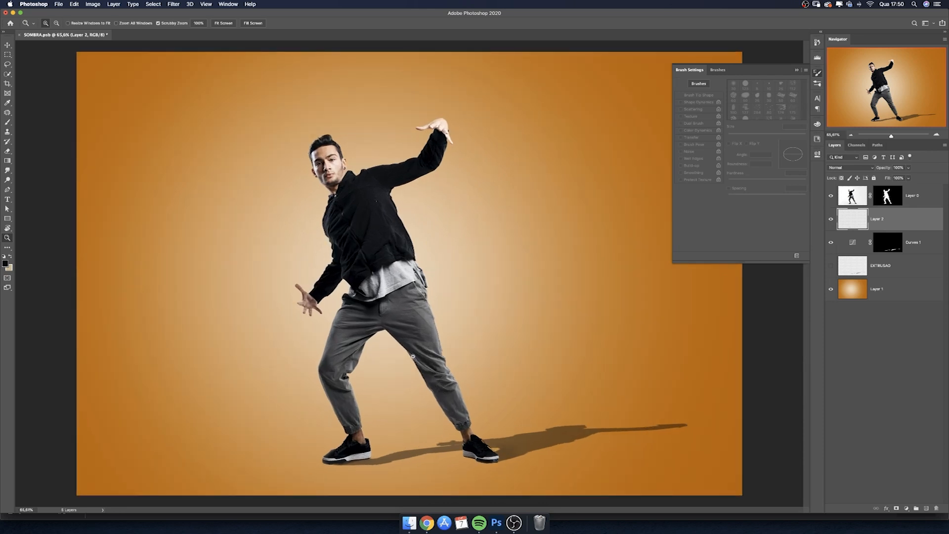